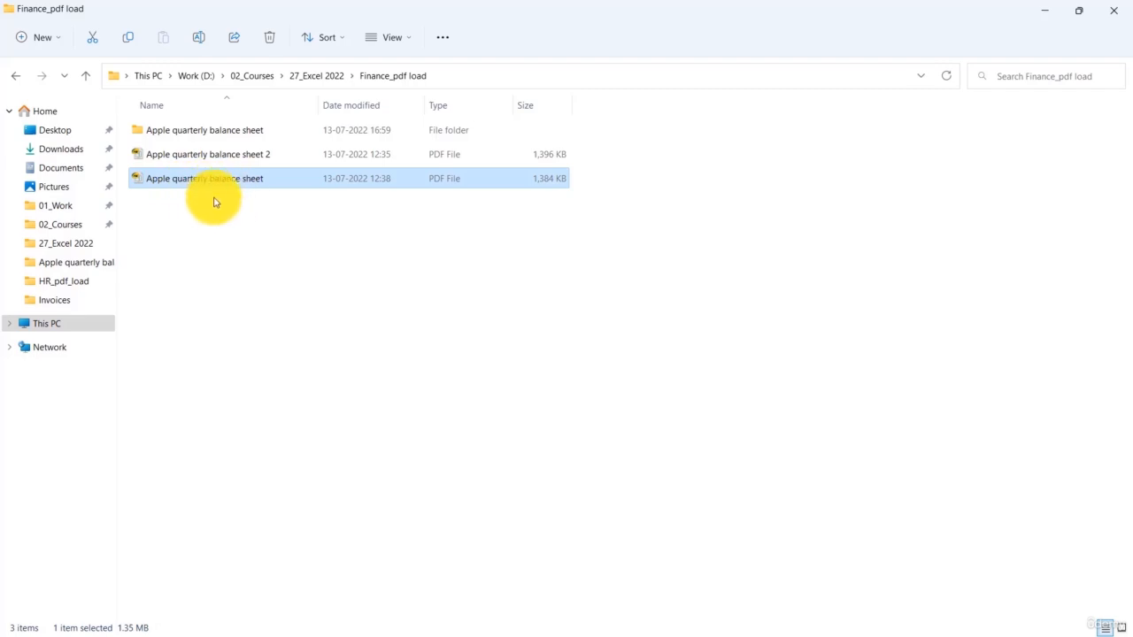
Open the Apple quarterly balance sheet PDF to review its asset, liability and equity sections.
double_click(226, 181)
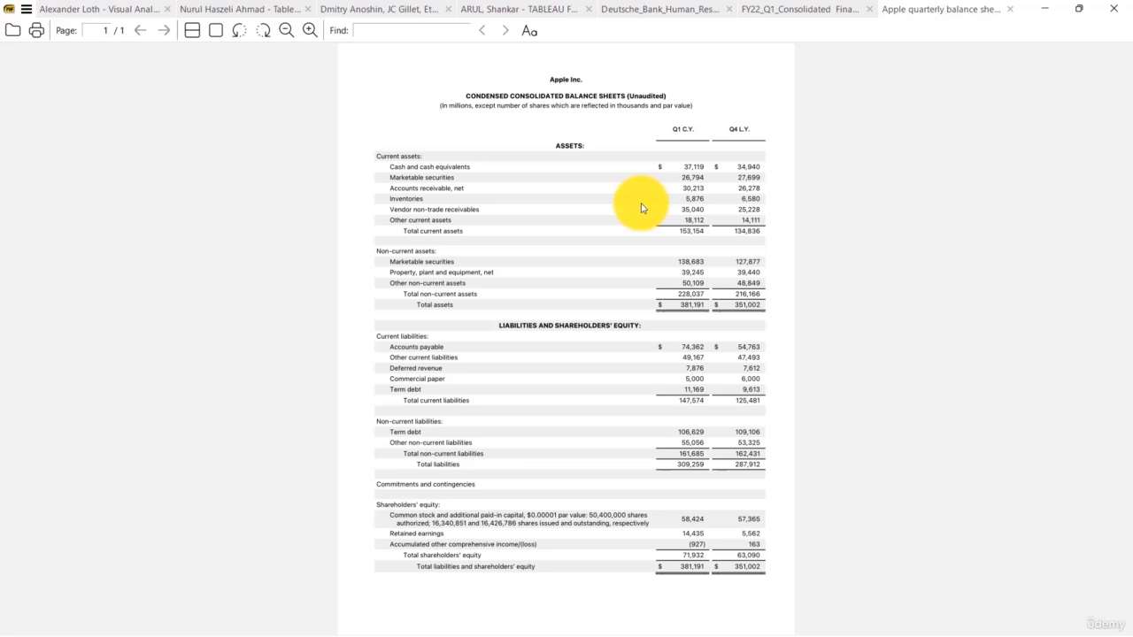
Switch to the PDF_import workbook in Excel and import the Apple quarterly balance sheet PDF as a data source.
key(alt+Tab)
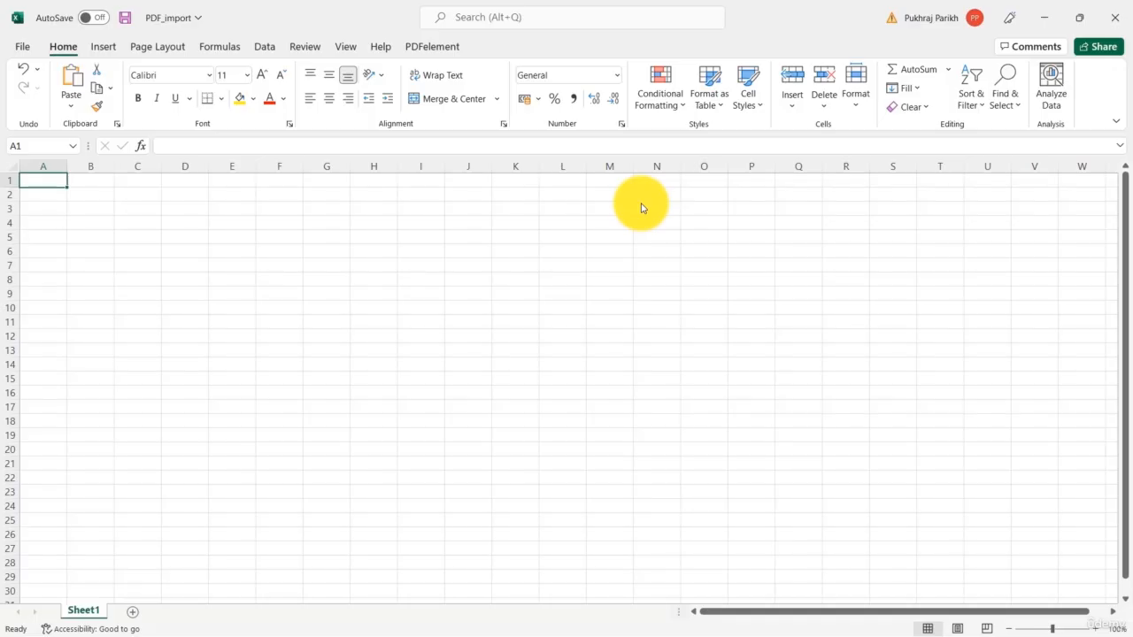
click(264, 48)
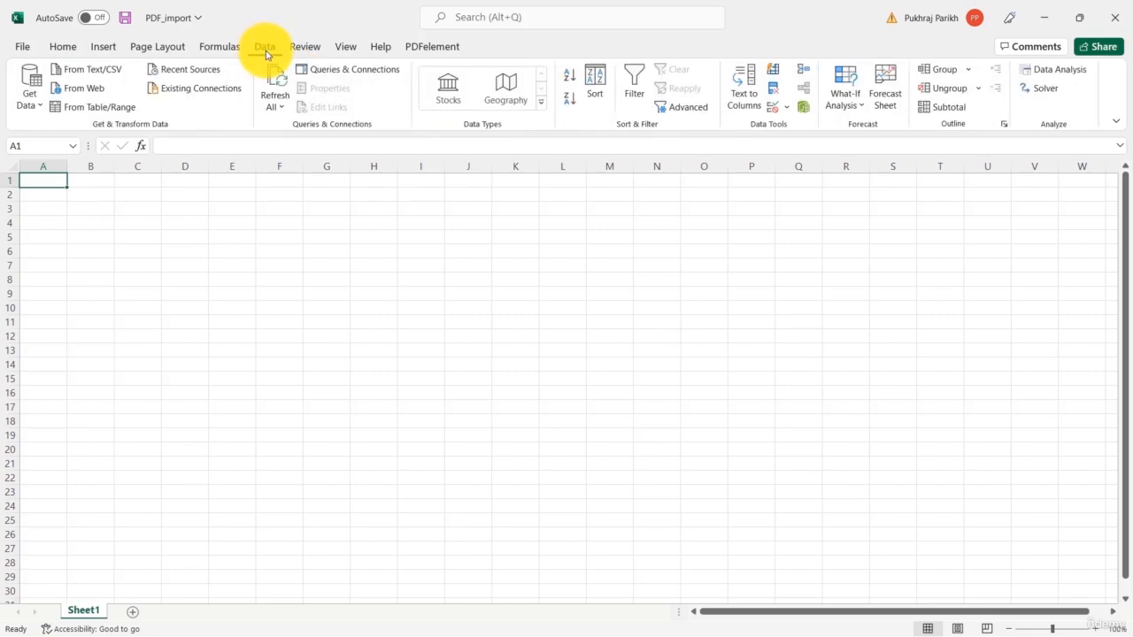
click(31, 88)
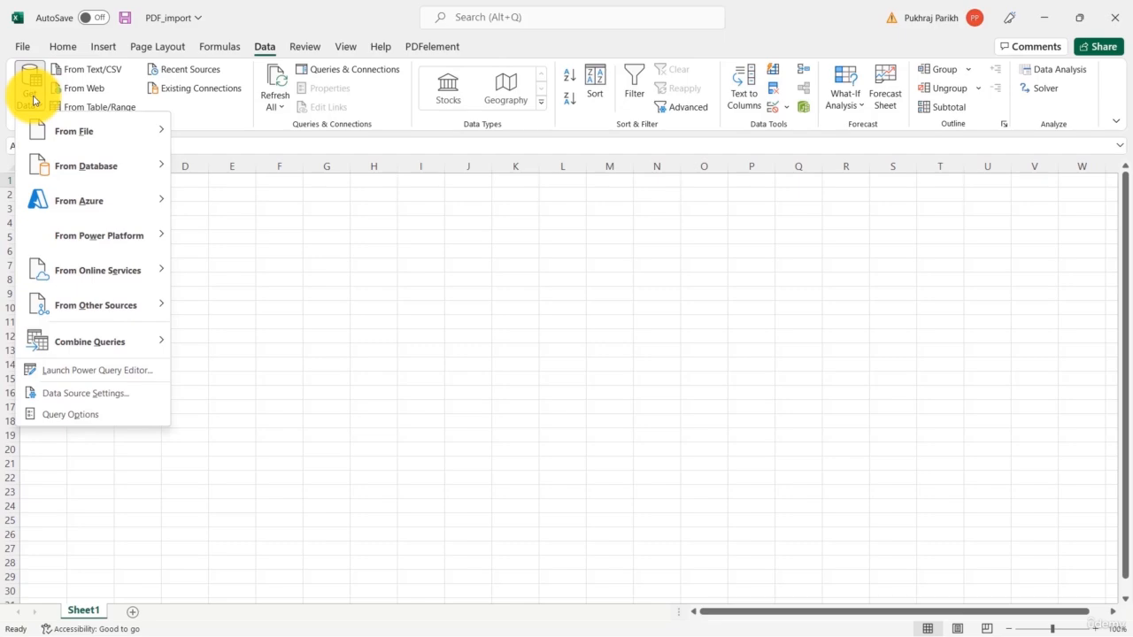
mouse_move(93, 135)
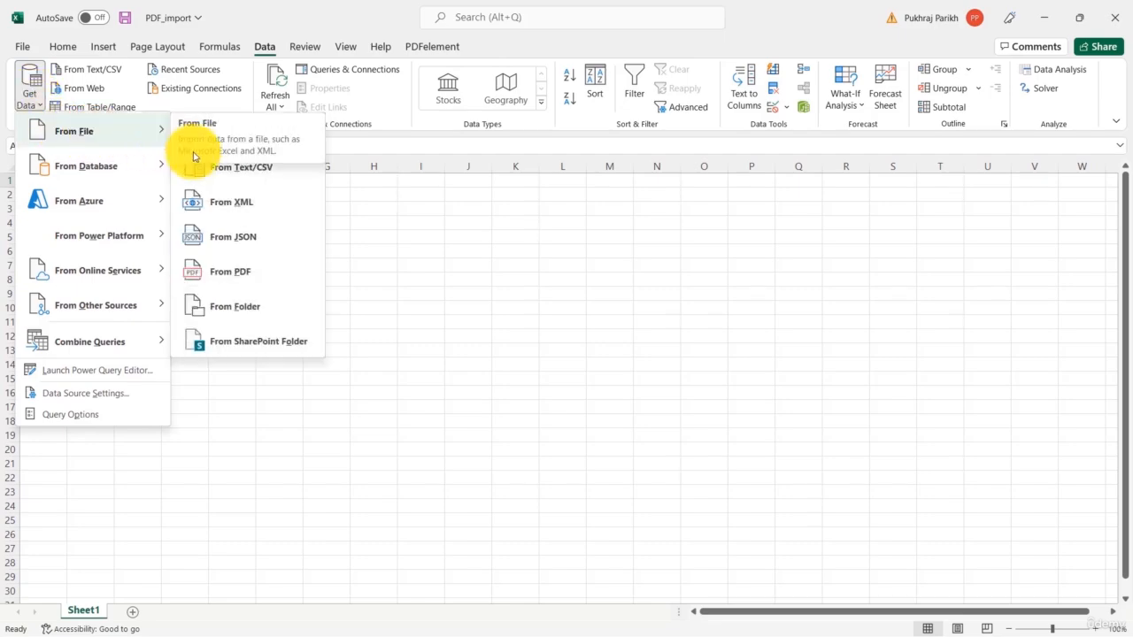
click(284, 276)
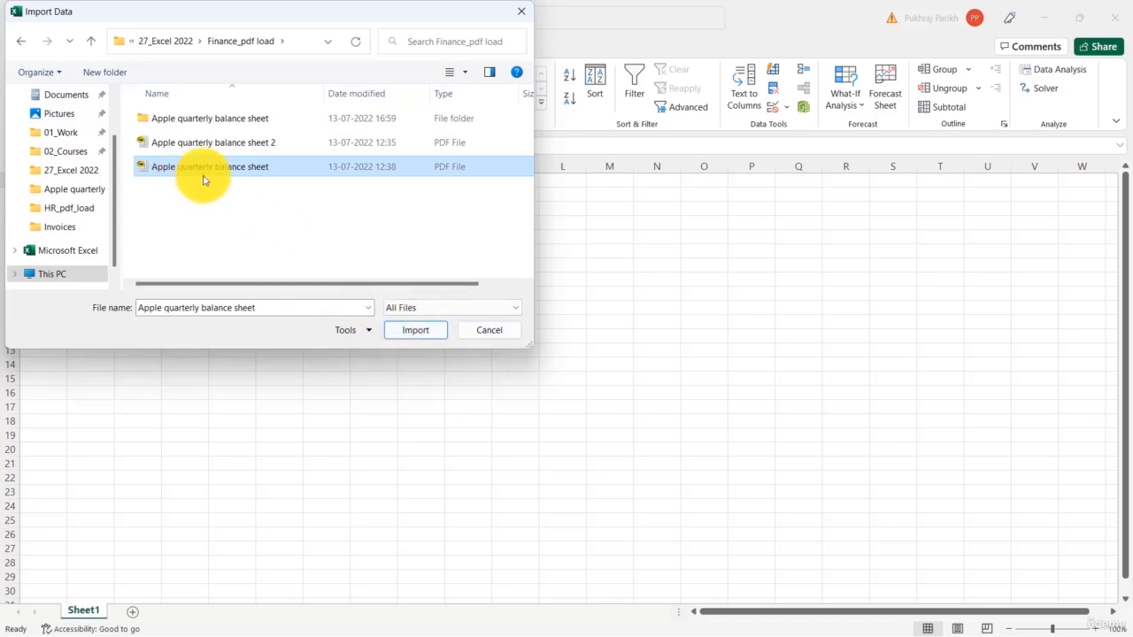
click(431, 333)
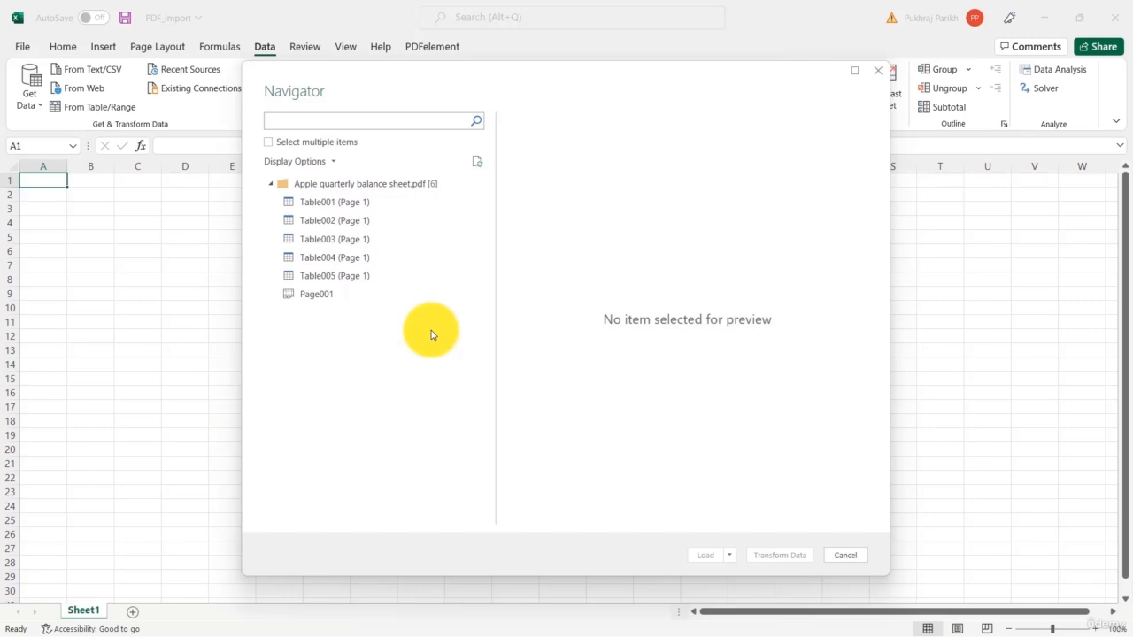
Preview Table001 and Table002 of the PDF, and open Table001 (Page 1) for transformation in Power Query Editor.
click(343, 211)
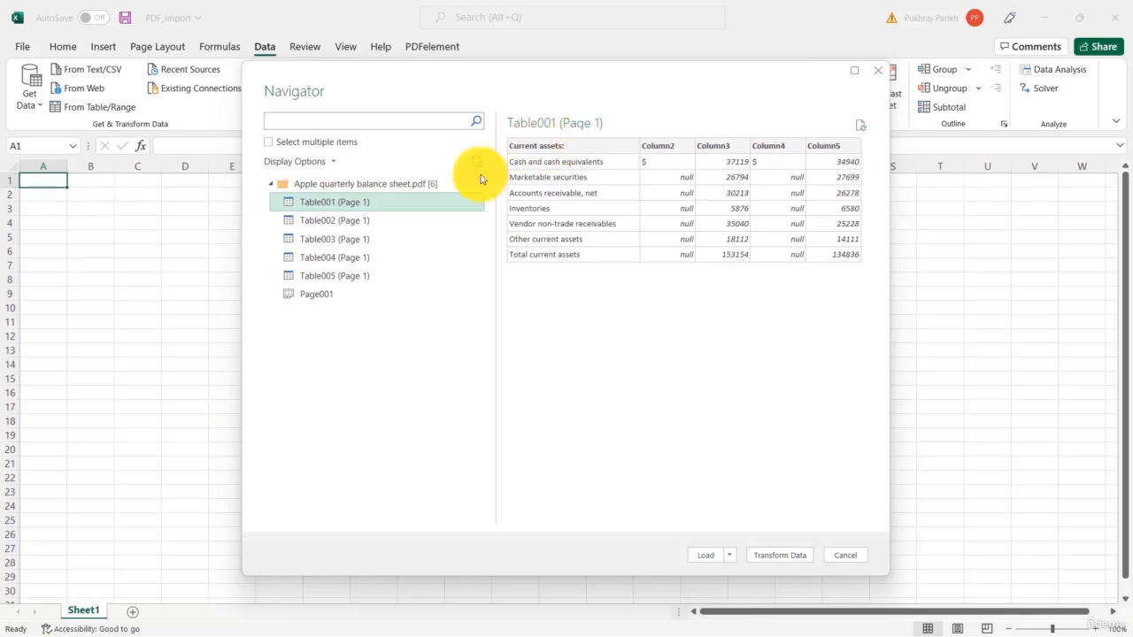
click(341, 223)
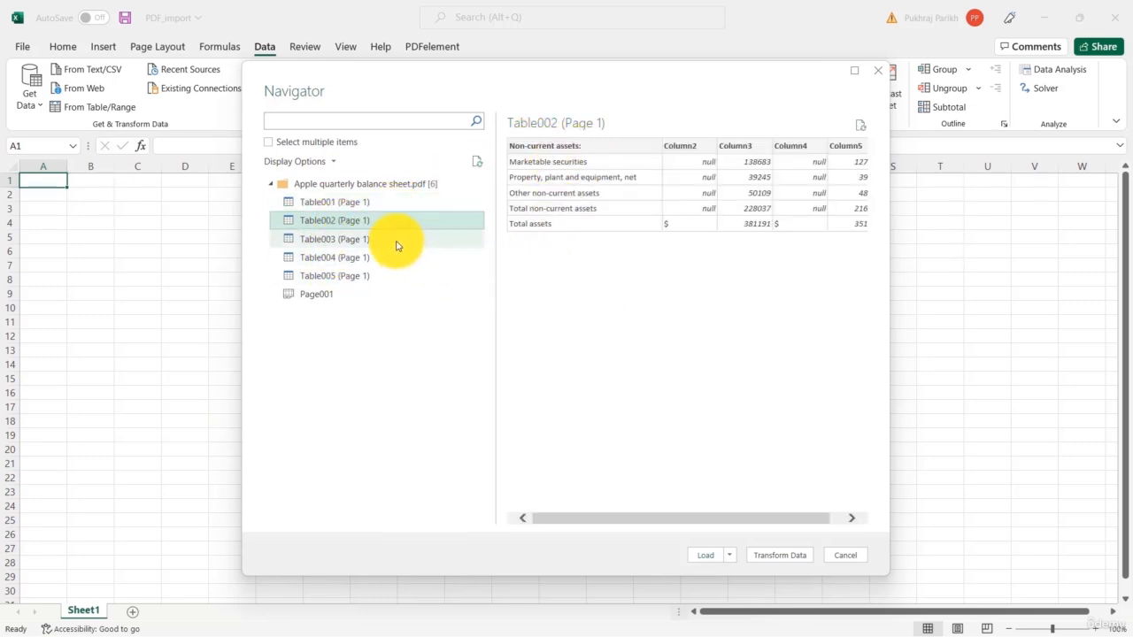
click(328, 203)
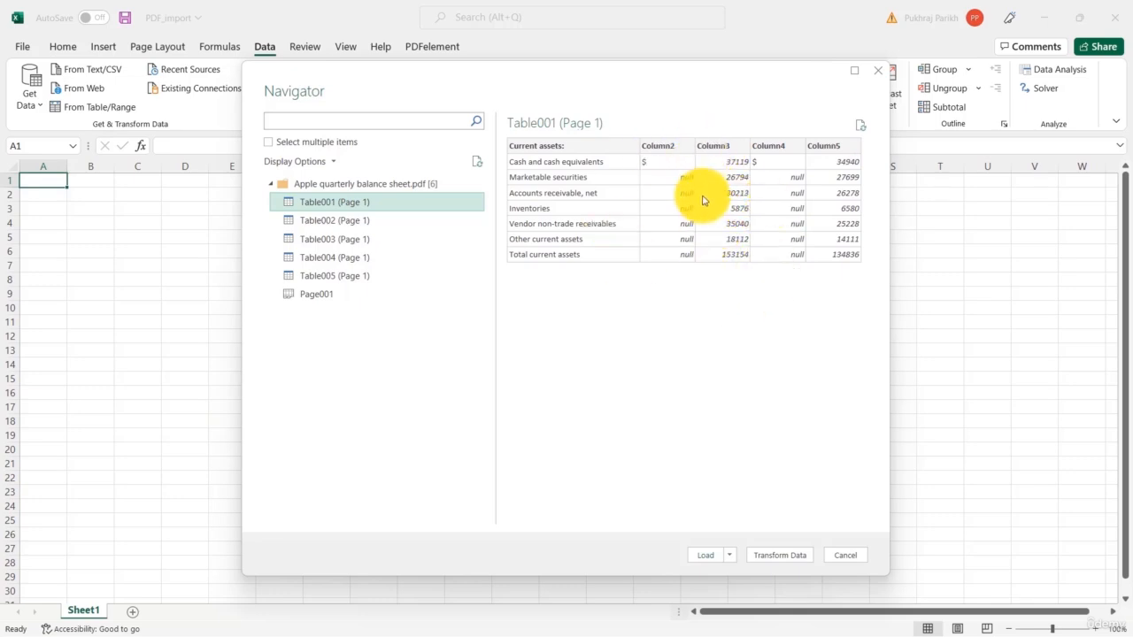
click(779, 555)
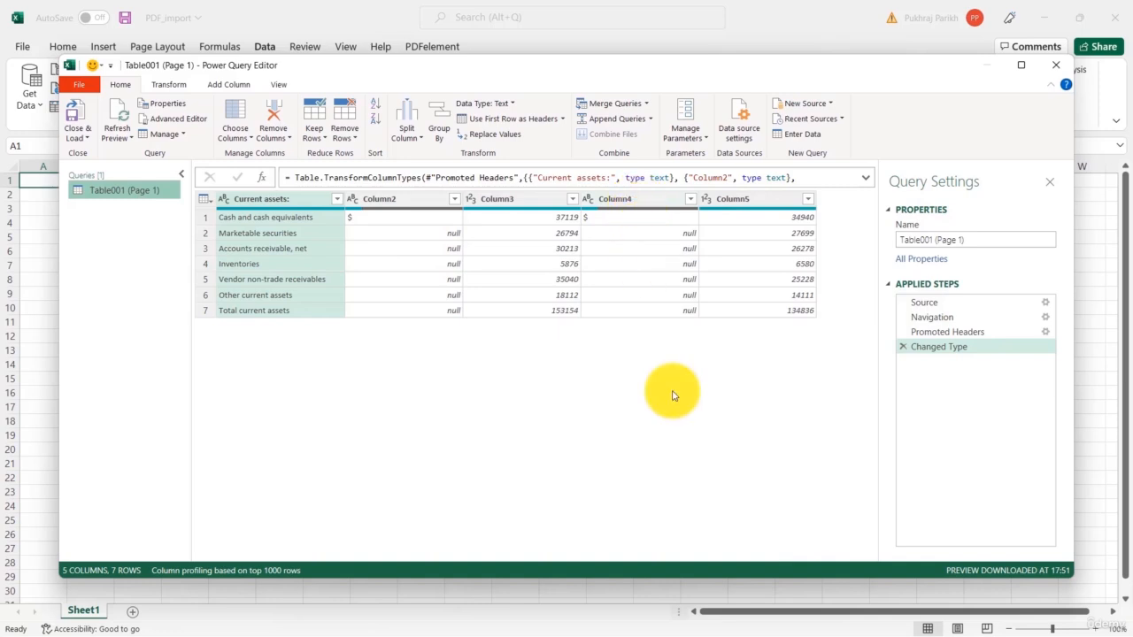
Remove Column2 and Column4, which hold only dollar signs and nulls, from the query.
click(405, 201)
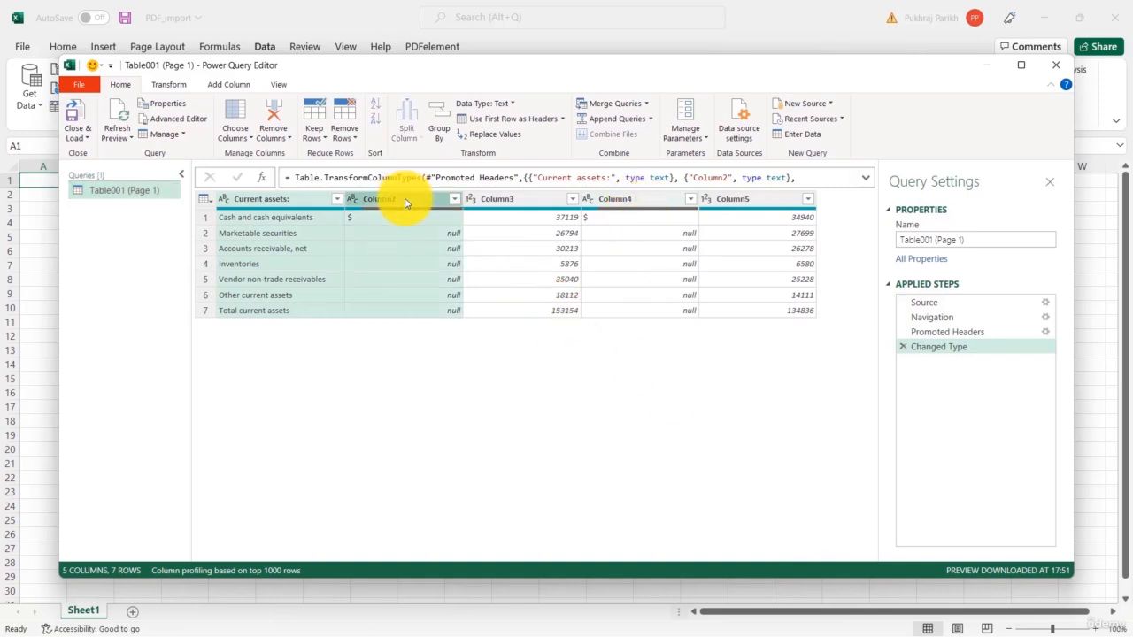
ctrl+click(616, 201)
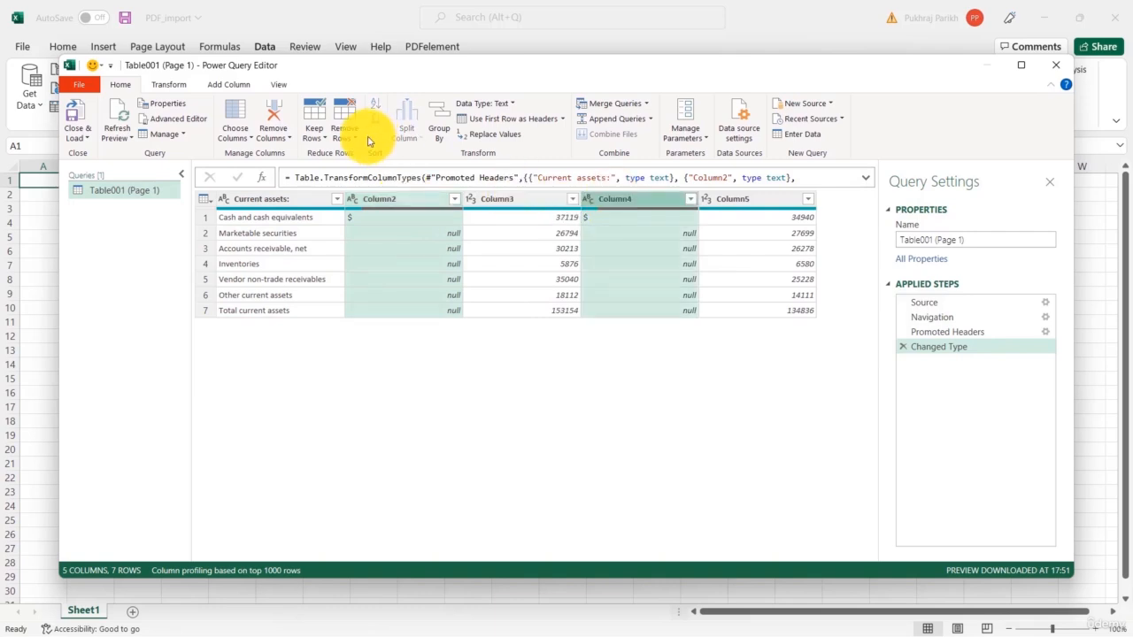
click(274, 120)
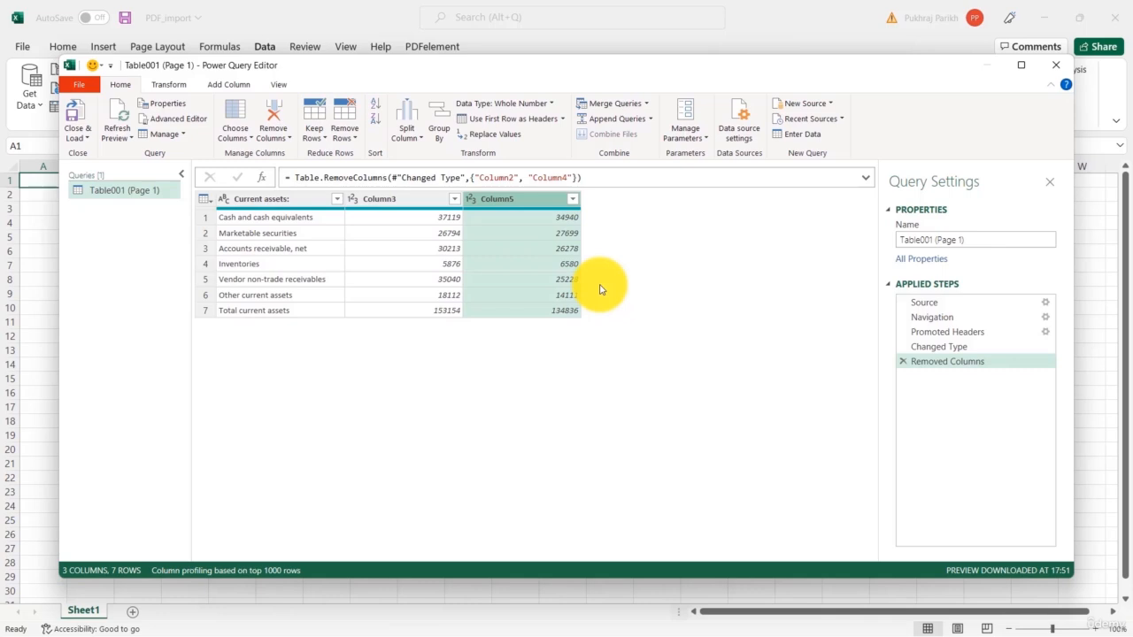
Rename Column3 of the query as "Current Quarter".
click(394, 200)
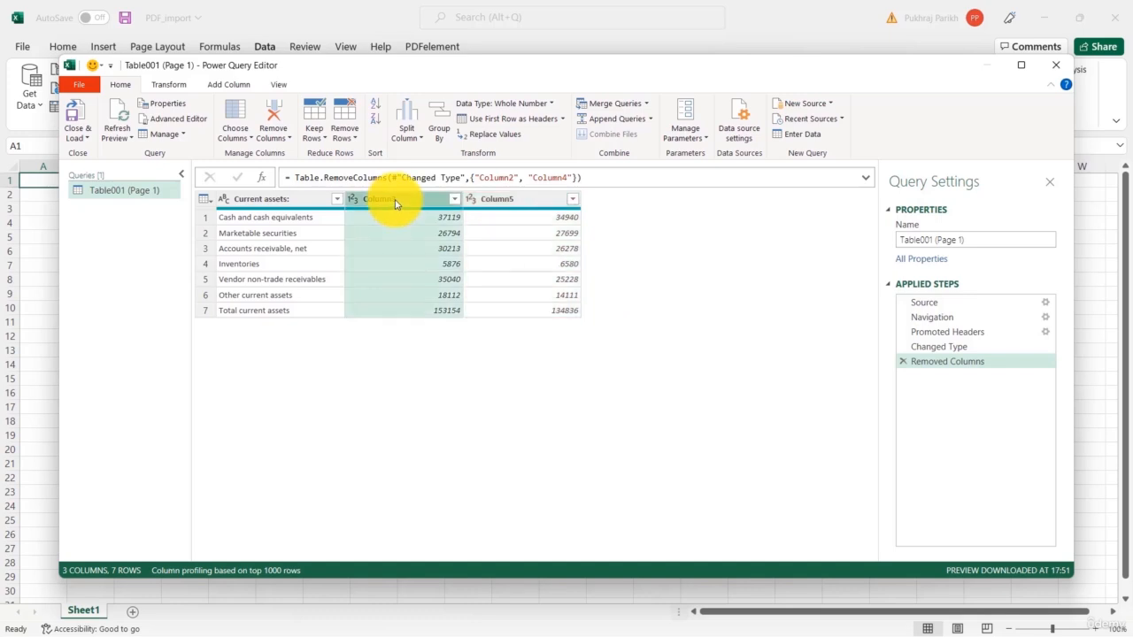
right_click(395, 200)
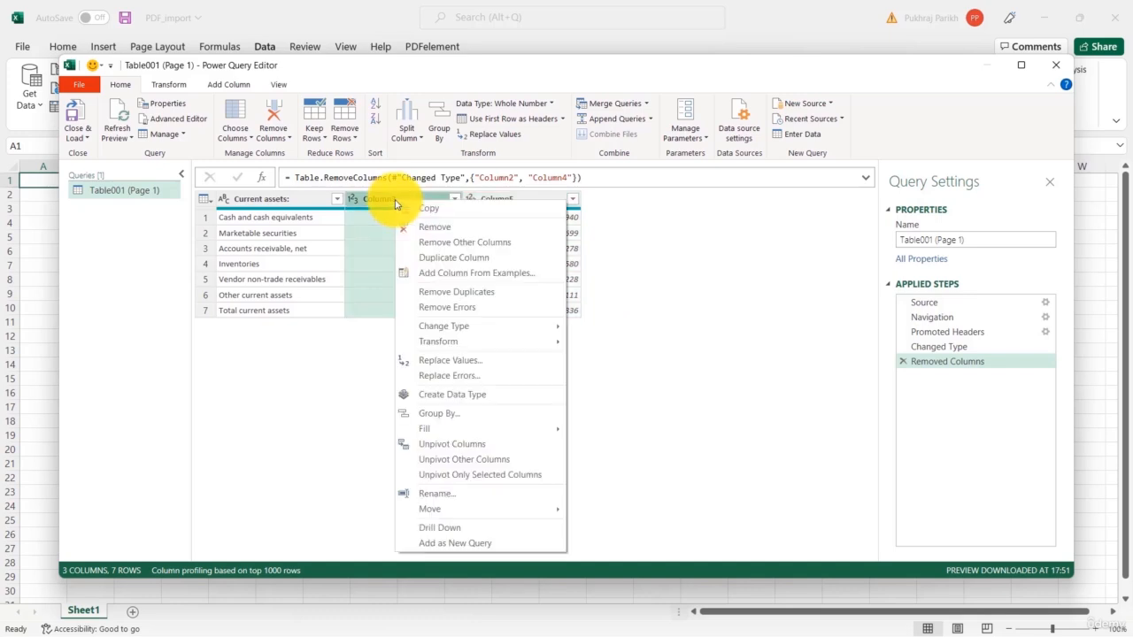
click(462, 498)
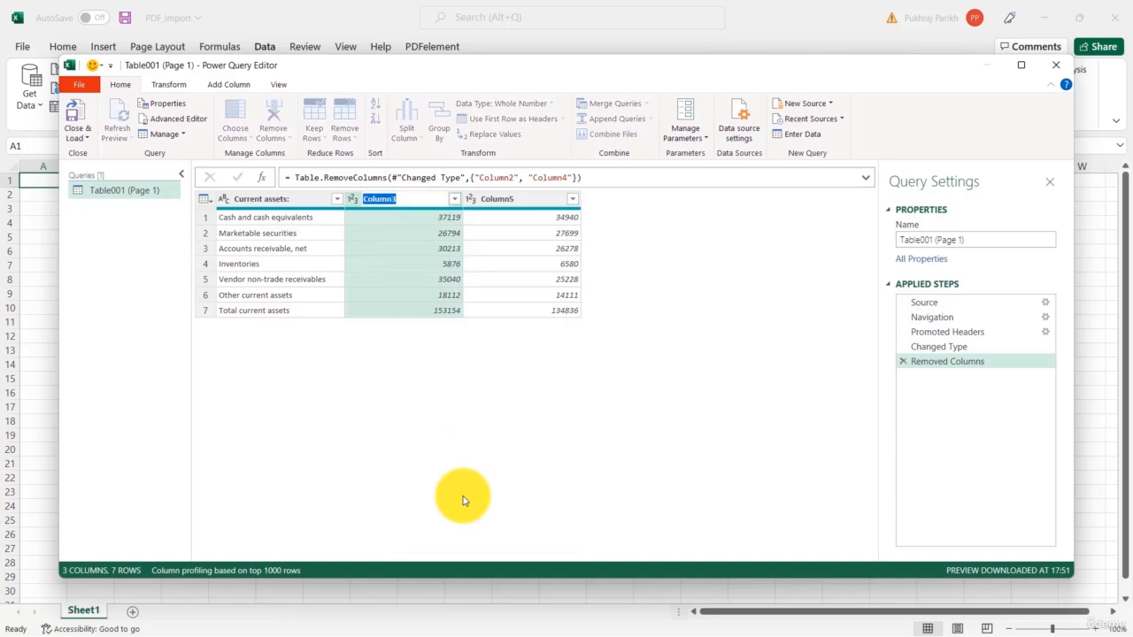
text(Current Quarter)
key(Return)
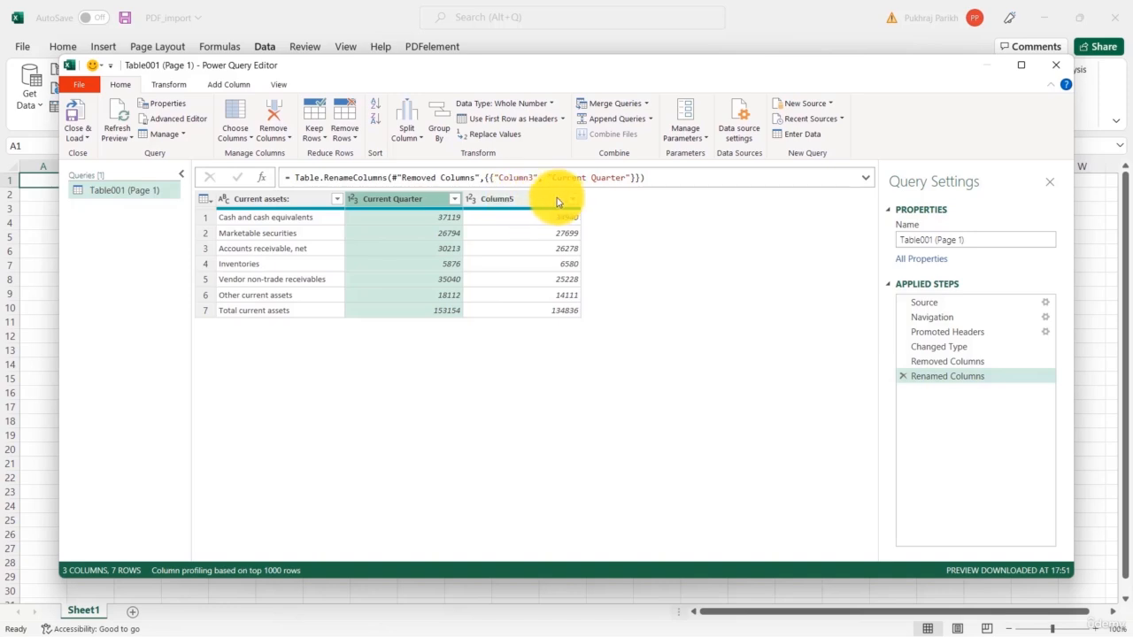
Rename Column5 as "Q4 LY" and load the transformed query into the workbook.
right_click(554, 202)
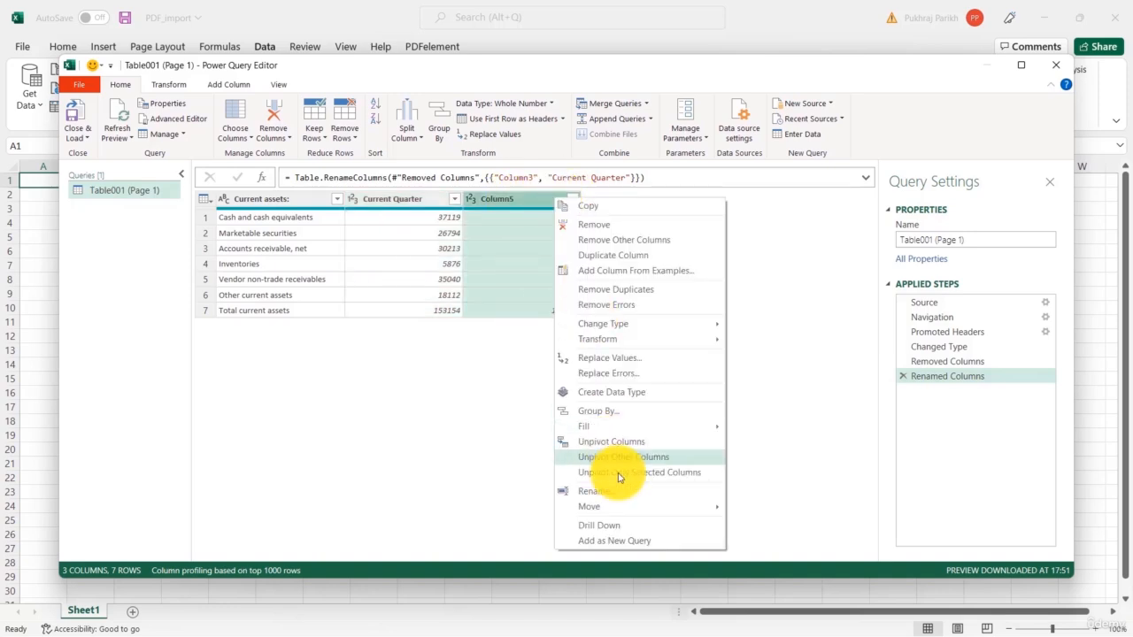
click(623, 497)
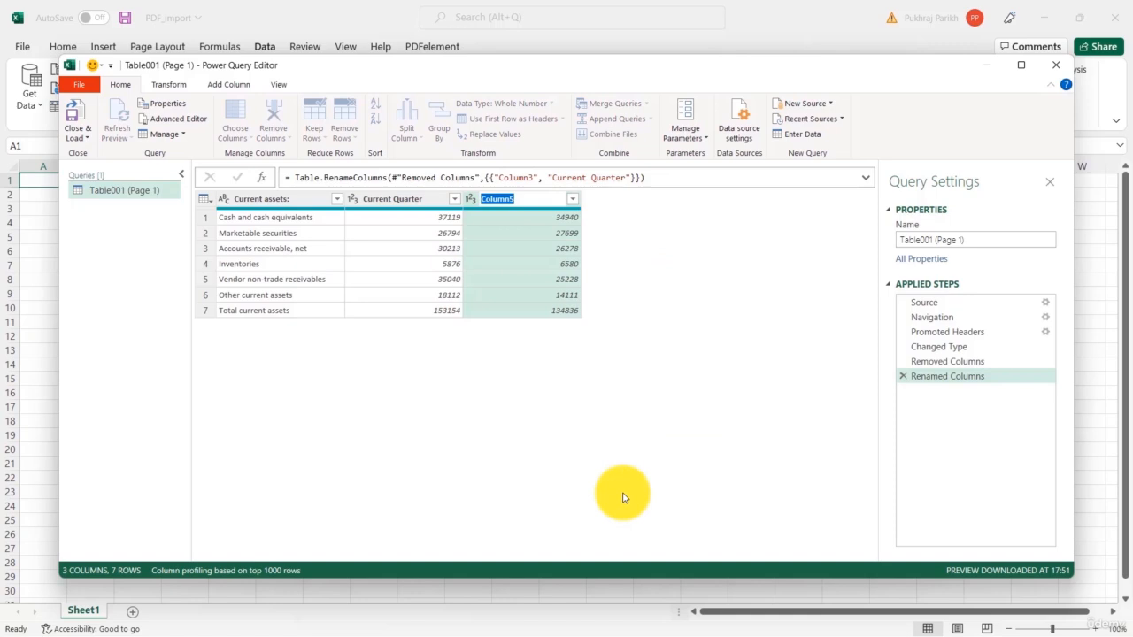
text(Q4 LY)
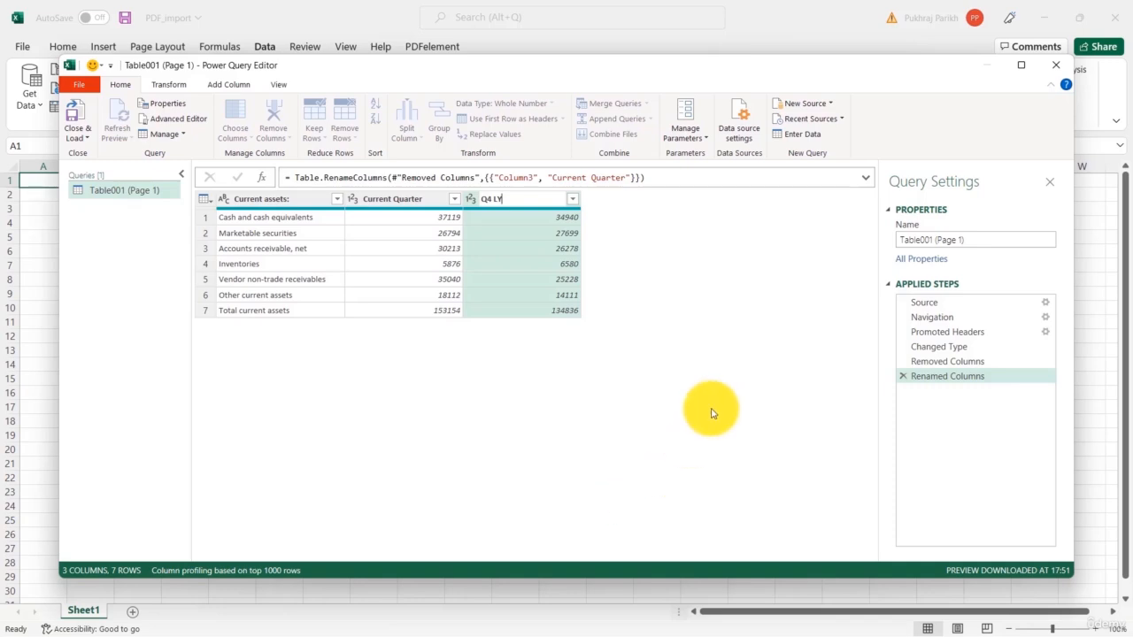
key(Return)
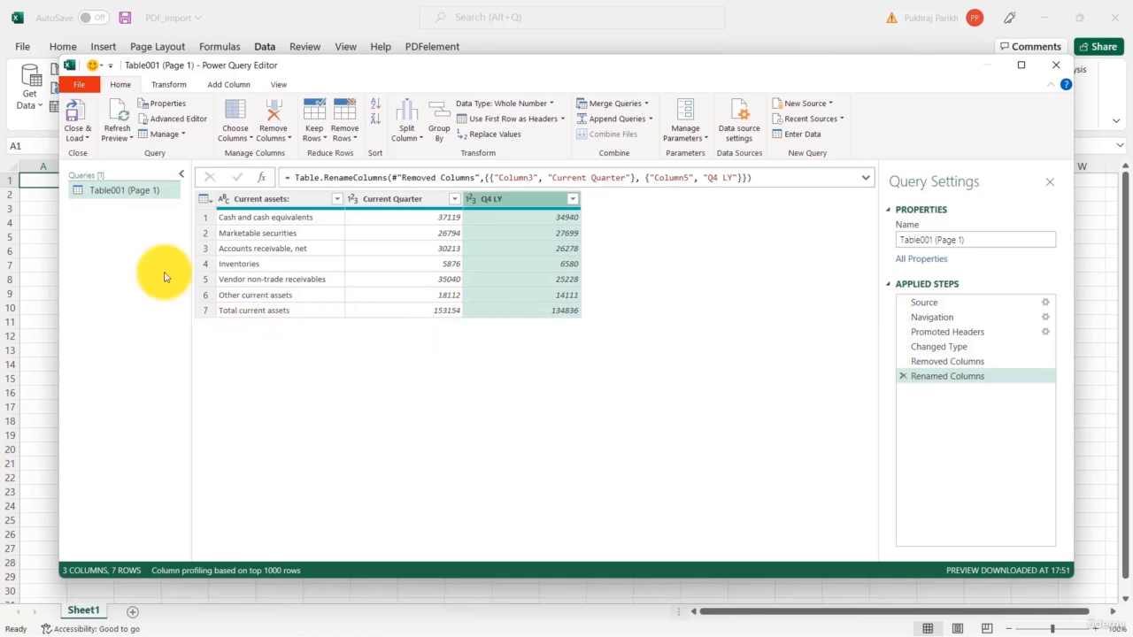
click(76, 114)
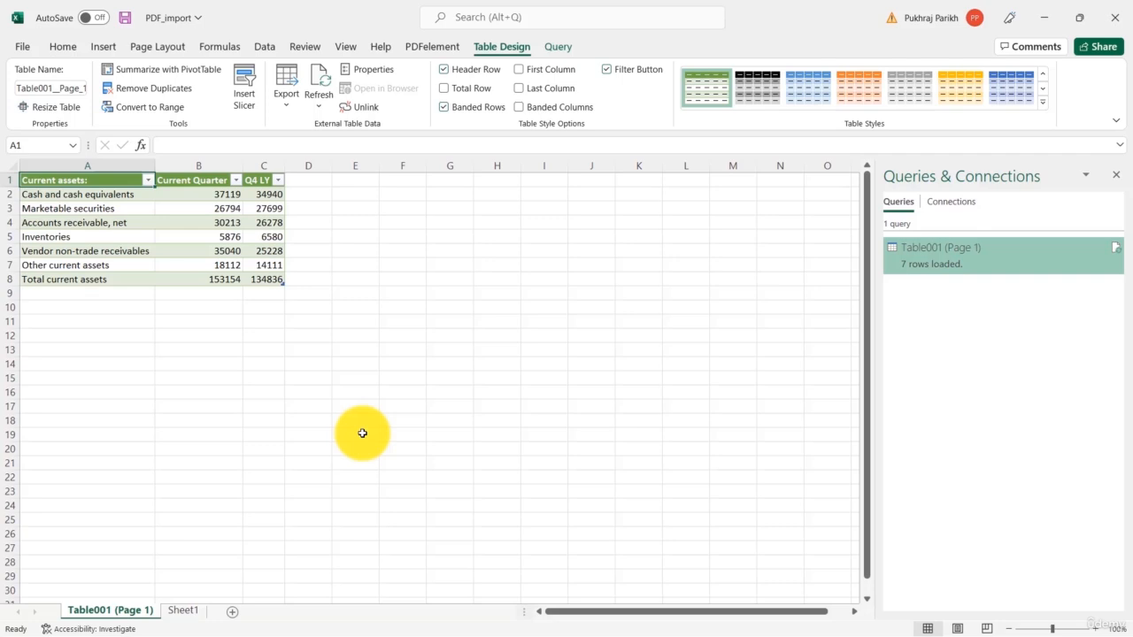
Add a calculated column in column D of the loaded table that subtracts Q4 LY from Current Quarter.
click(310, 194)
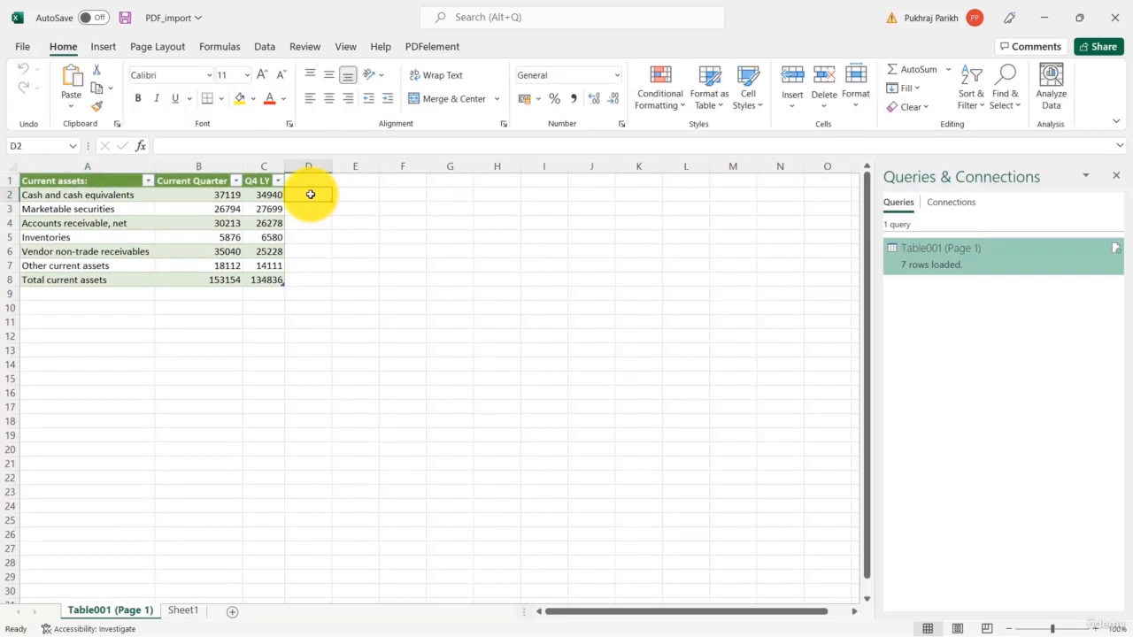
text(=)
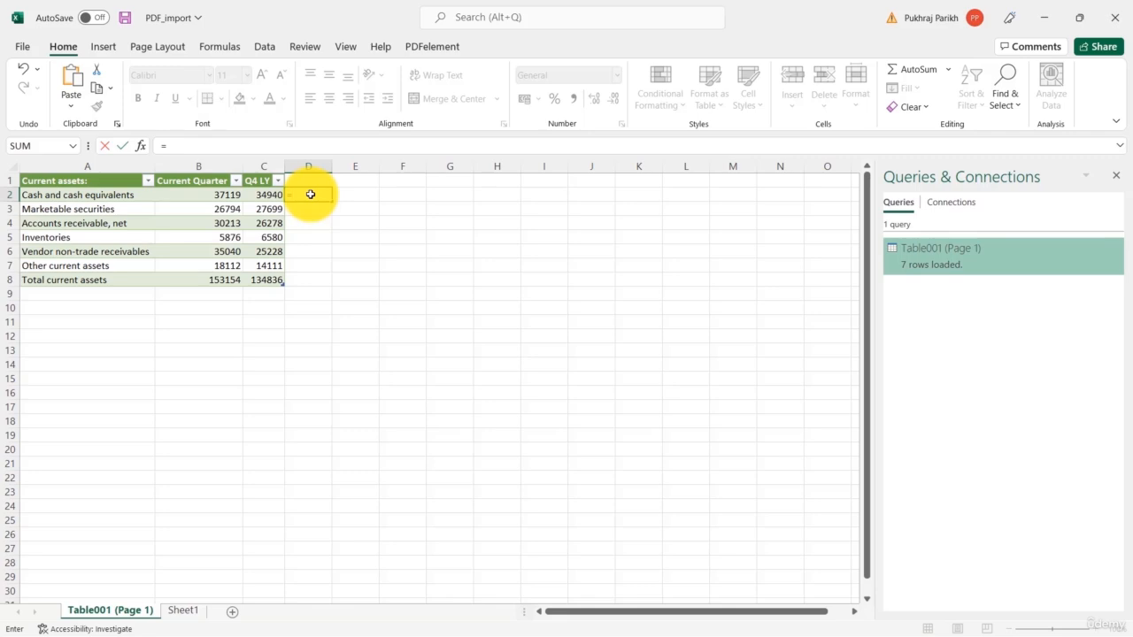
key(Left)
key(Left)
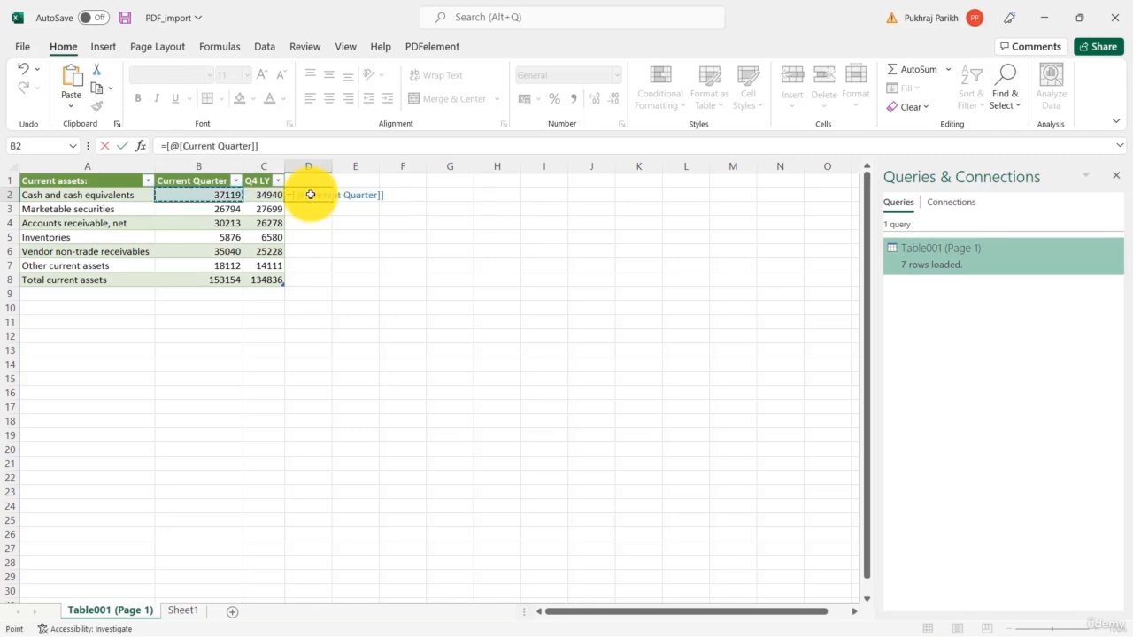
text(-)
key(Left)
key(Return)
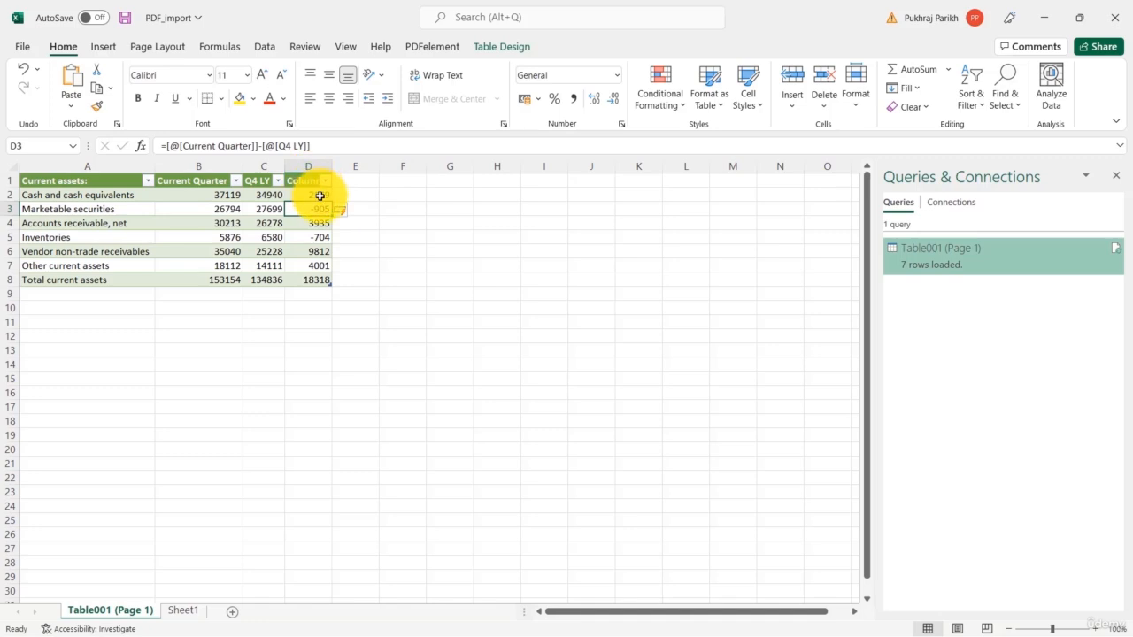
click(320, 194)
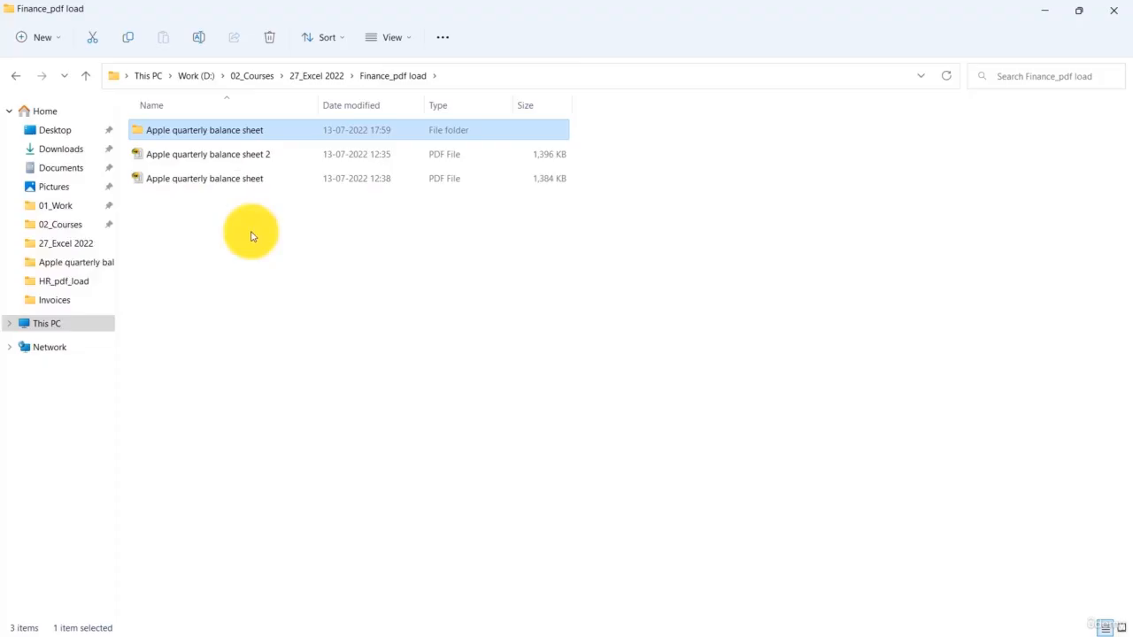
In File Explorer, move the Apple quarterly balance sheet PDF into the Apple quarterly balance sheet folder.
click(251, 237)
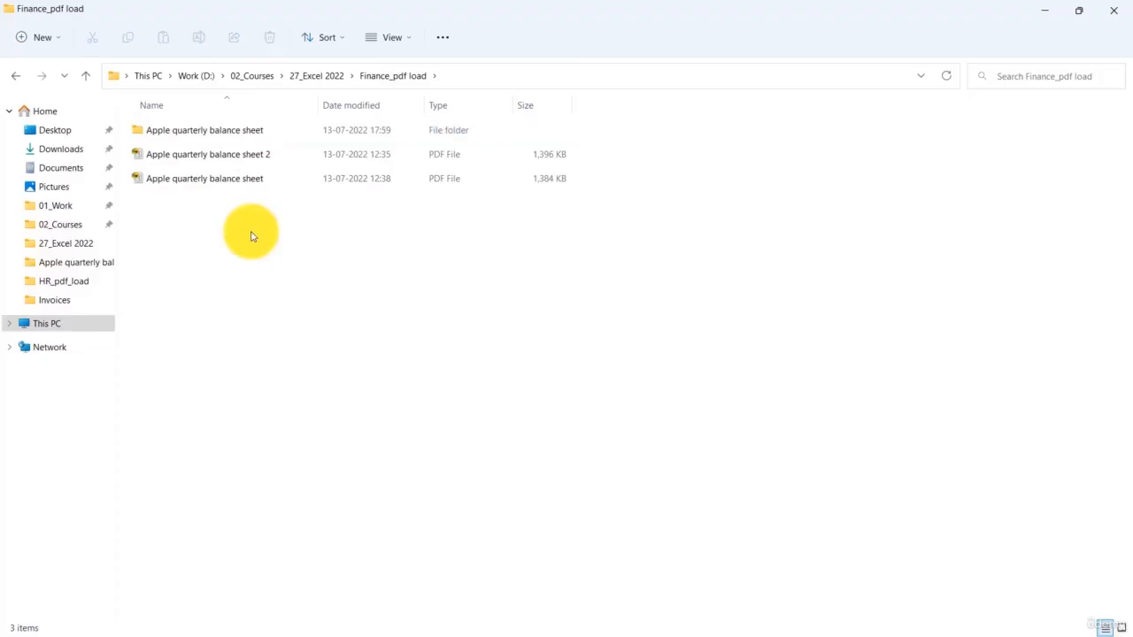
click(251, 185)
key(alt)
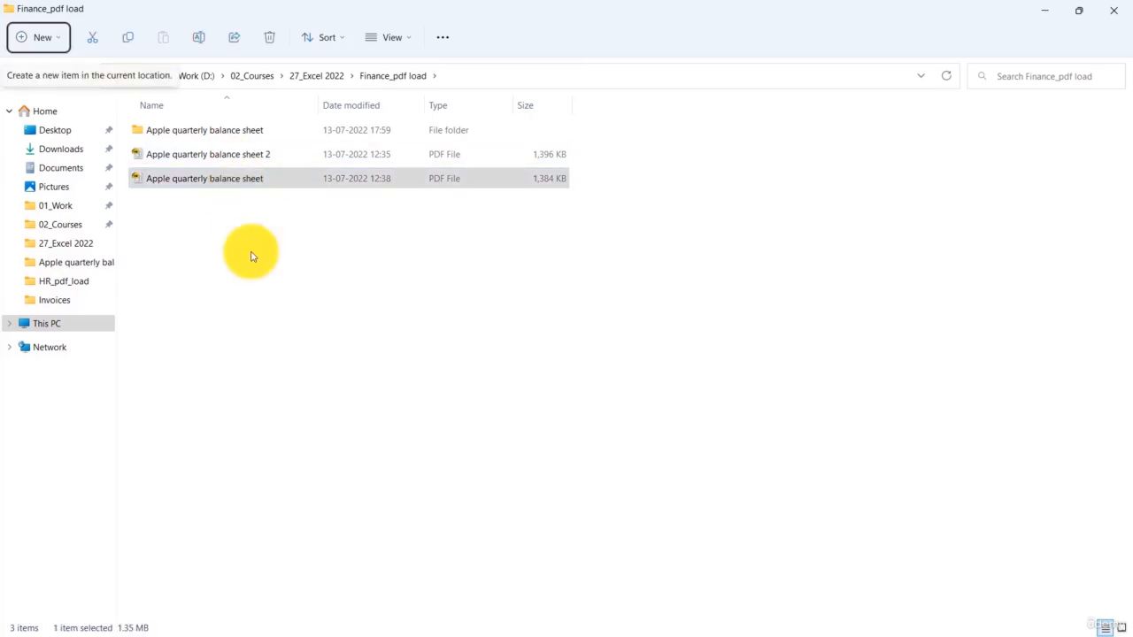
click(250, 257)
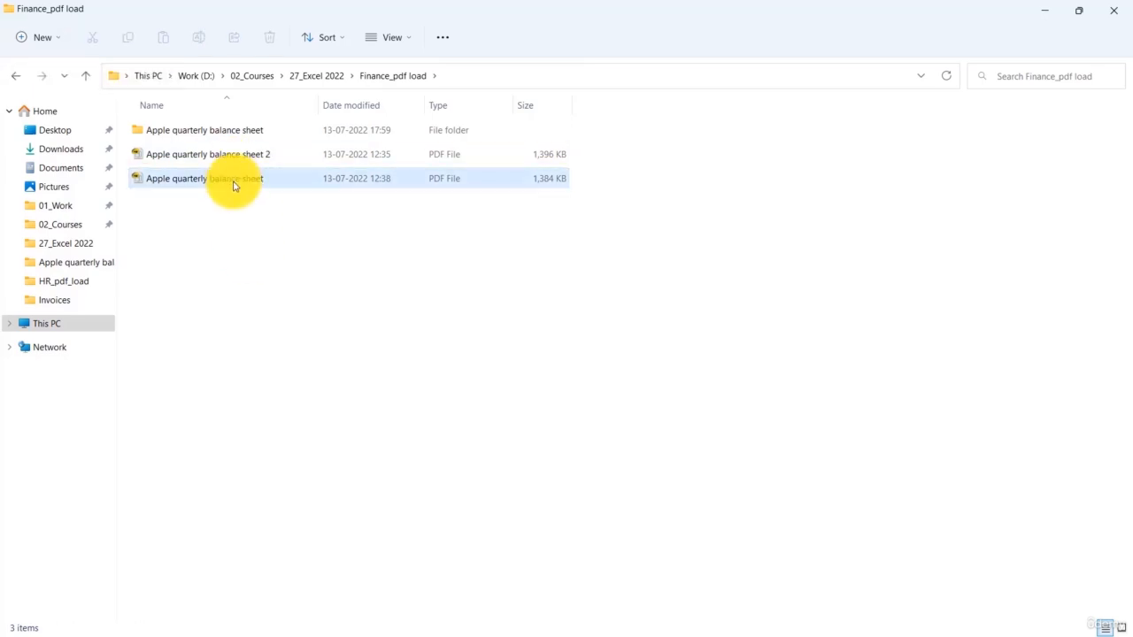
drag(235, 185, 234, 133)
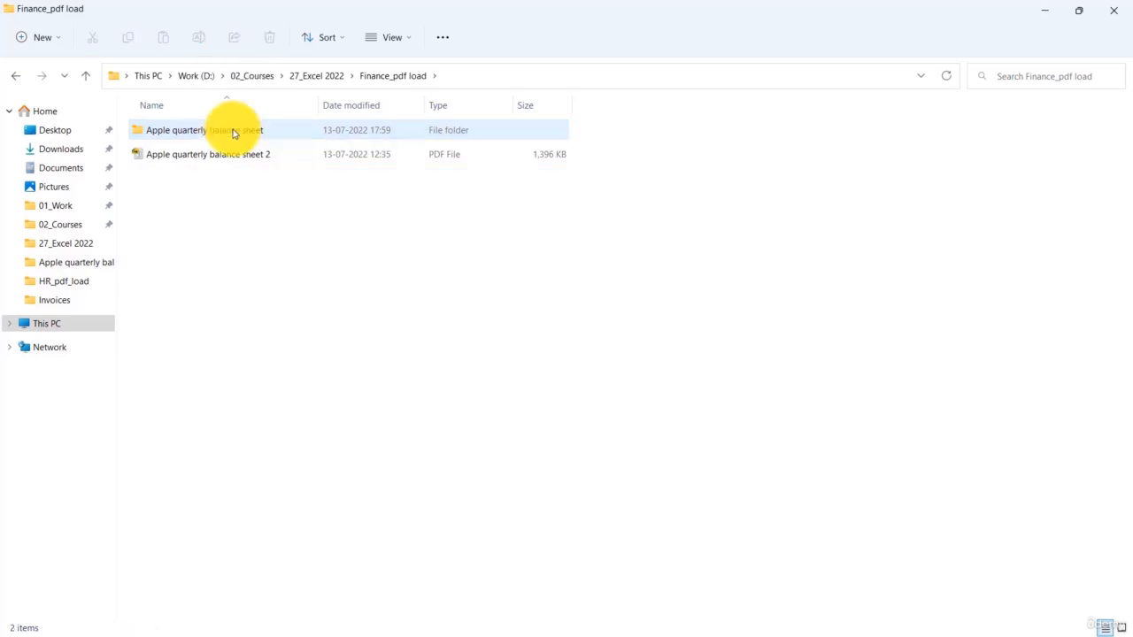
Rename the PDF file "Apple quarterly balance sheet 2" as "Apple quarterly balance sheet".
click(269, 162)
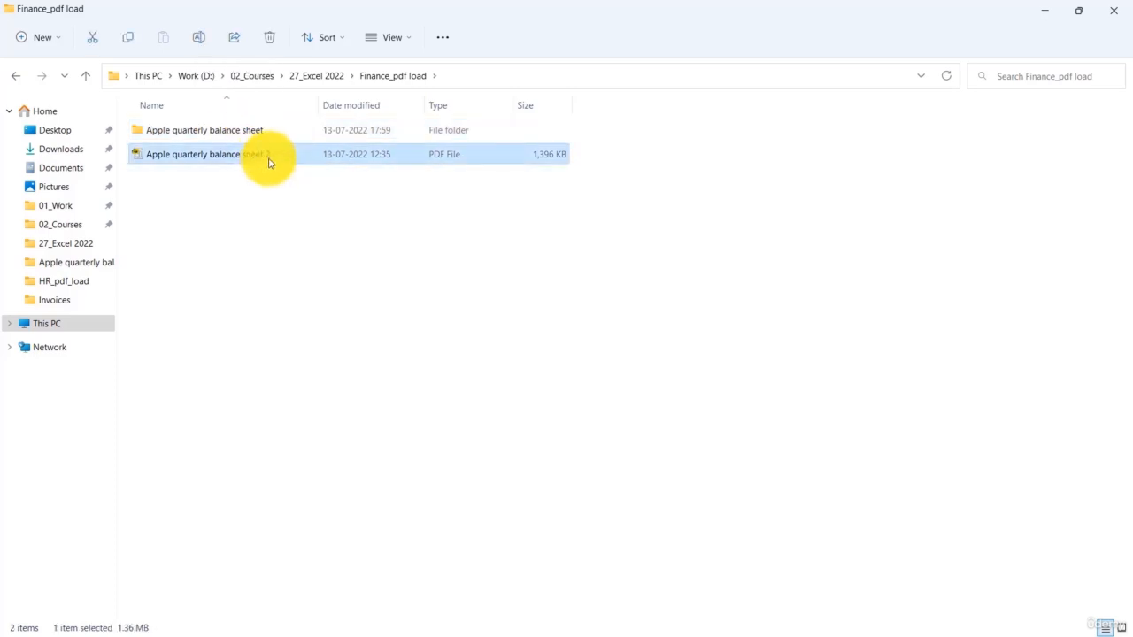
click(269, 162)
click(269, 159)
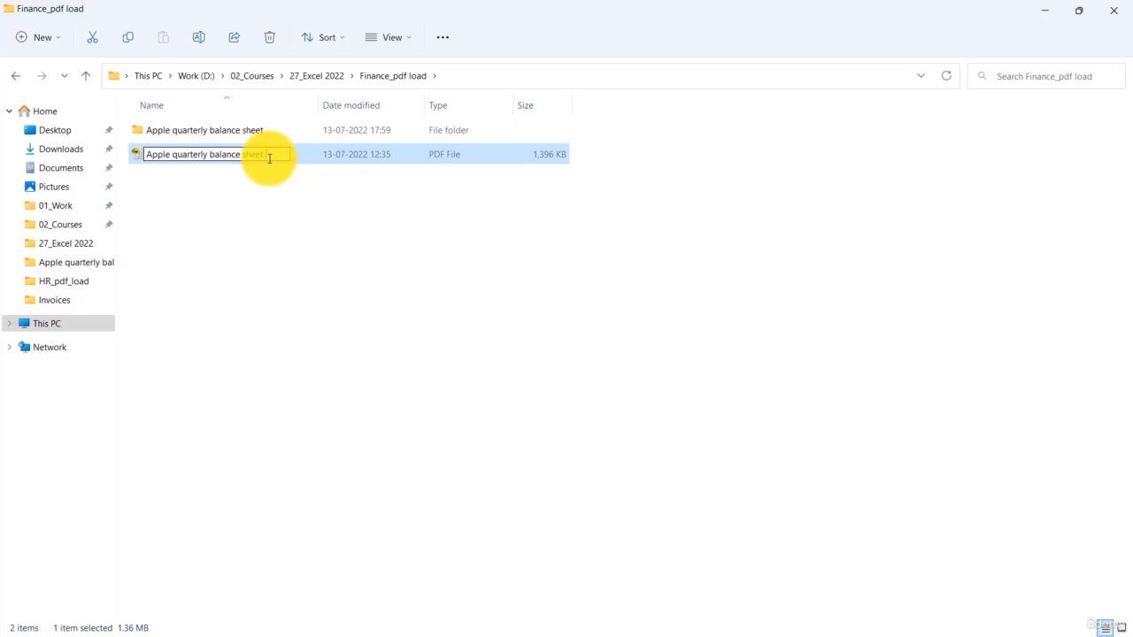
click(264, 183)
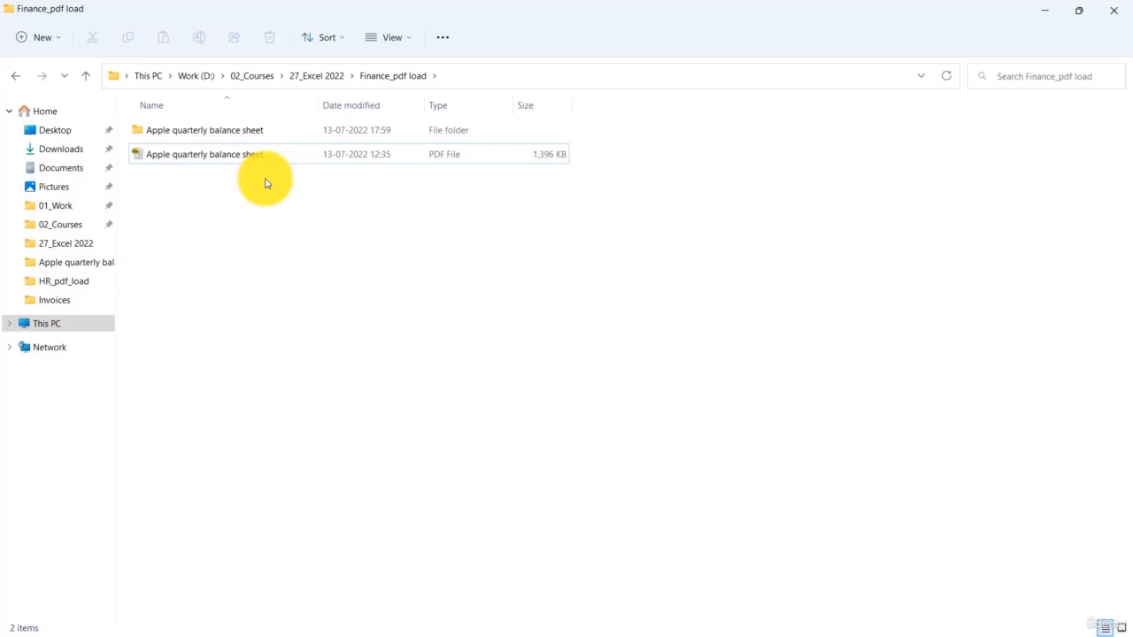
Switch back to Excel and refresh the balance sheet table so it reads from the replacement PDF.
key(alt+Tab)
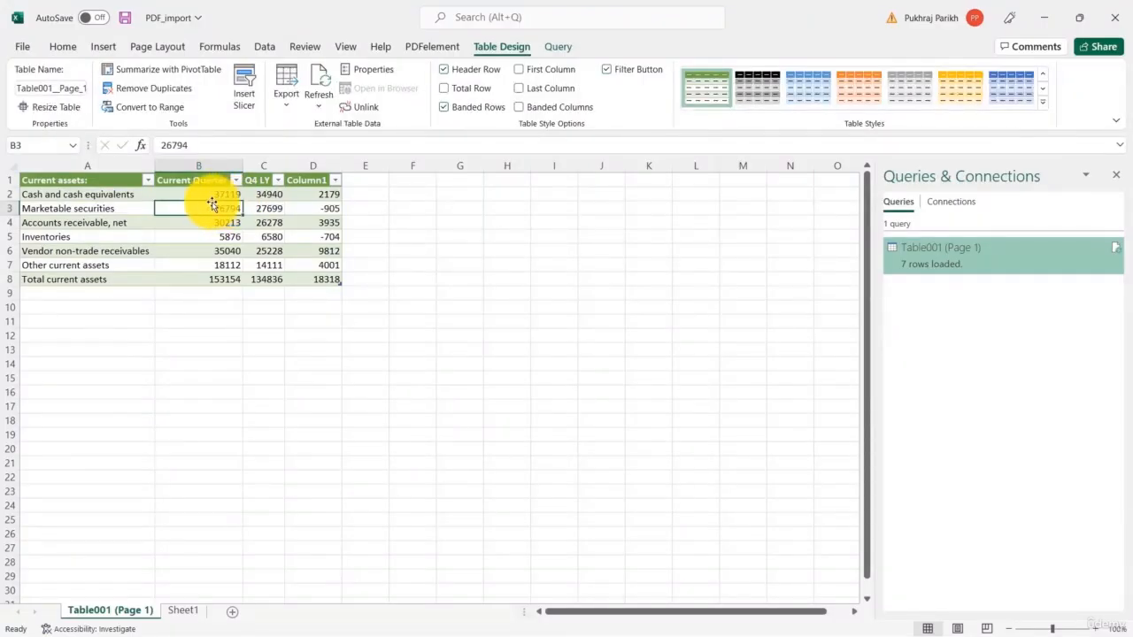
click(220, 195)
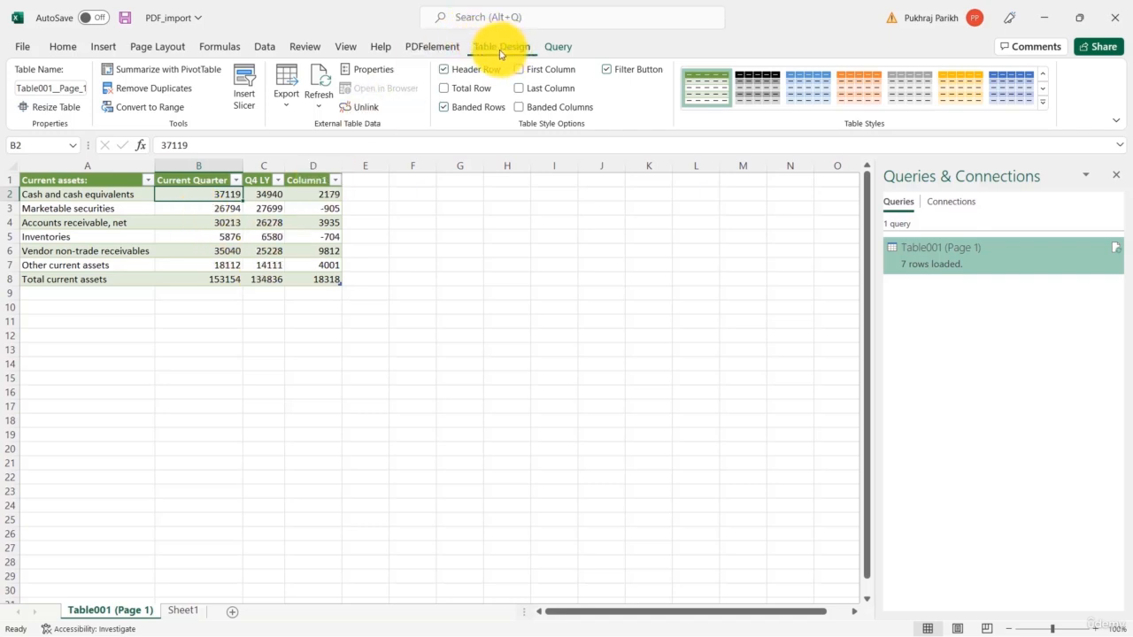
click(317, 80)
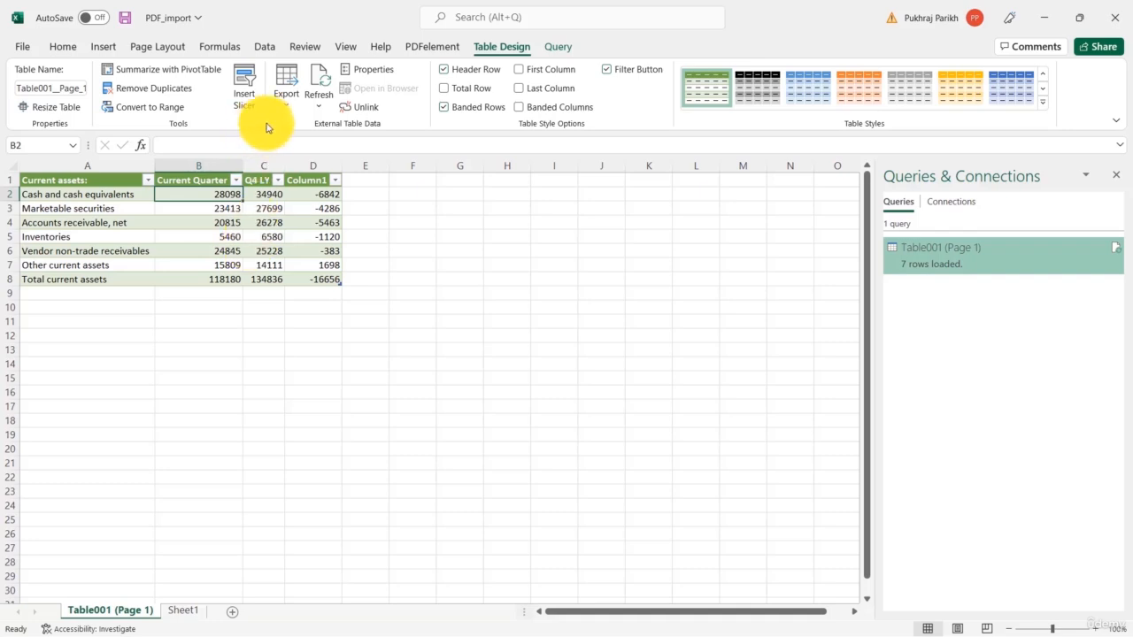
Review the refresh control options in the balance sheet query's properties, including refreshing data when opening the file.
click(317, 105)
click(362, 218)
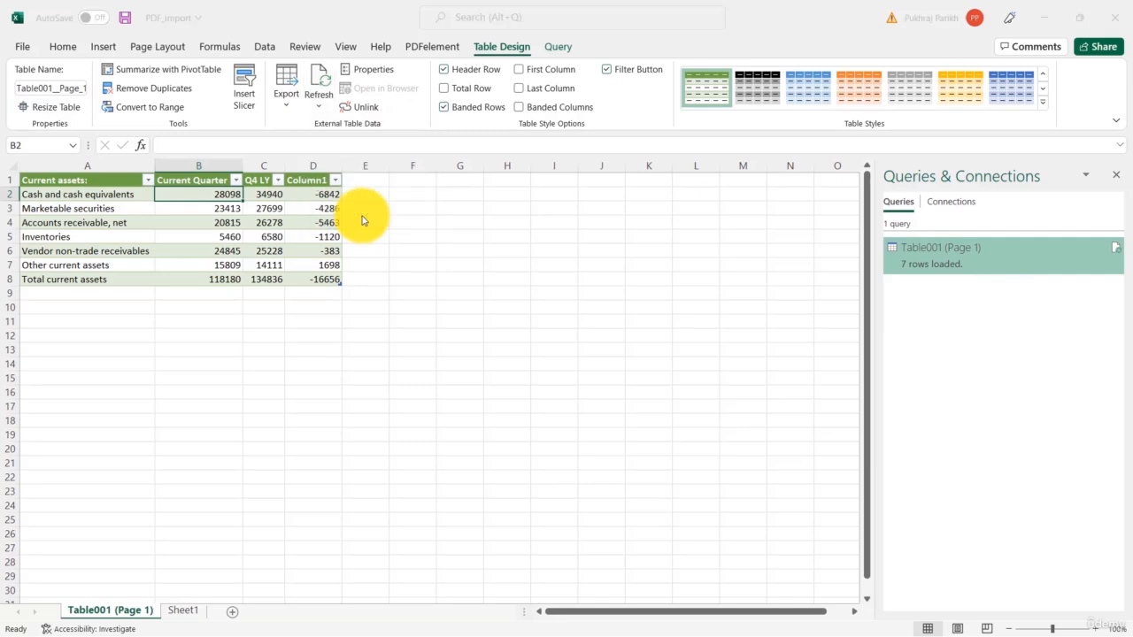
click(586, 322)
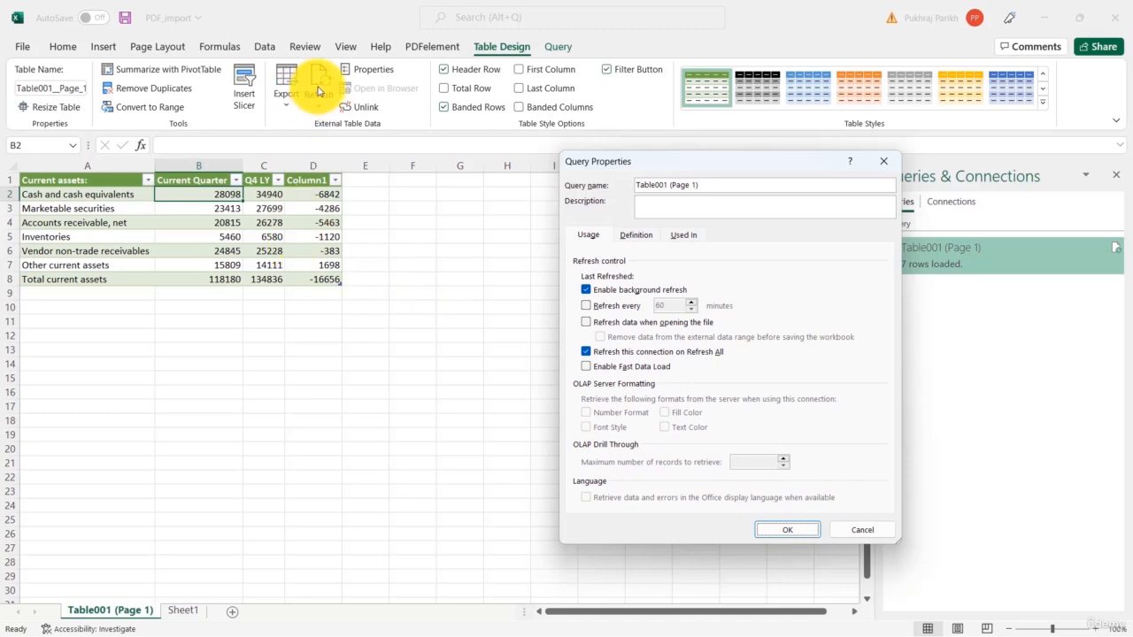
click(886, 530)
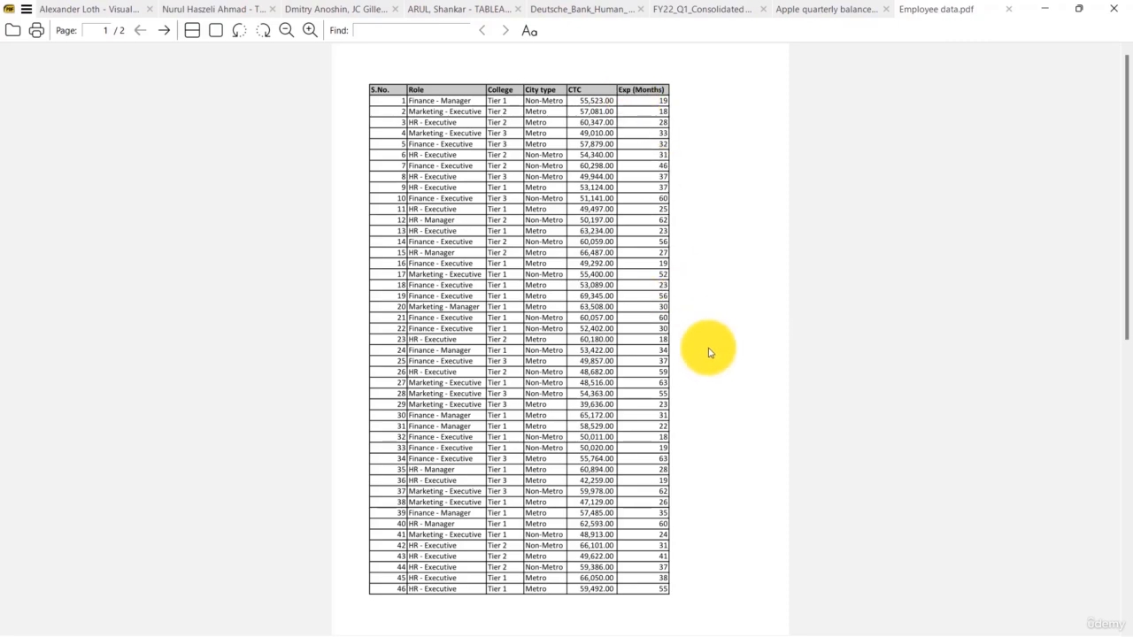
In Excel, on Sheet1, get data from the PDF file "Employee data" in the HR_pdf_load folder.
scroll(708, 353, down, 10)
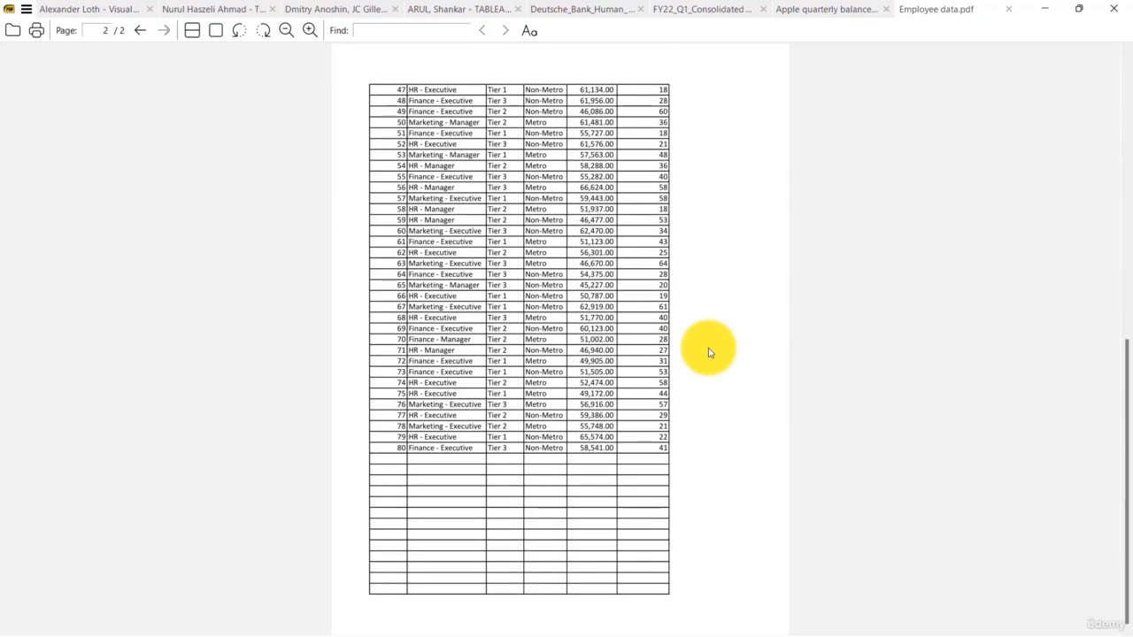
scroll(708, 352, up, 10)
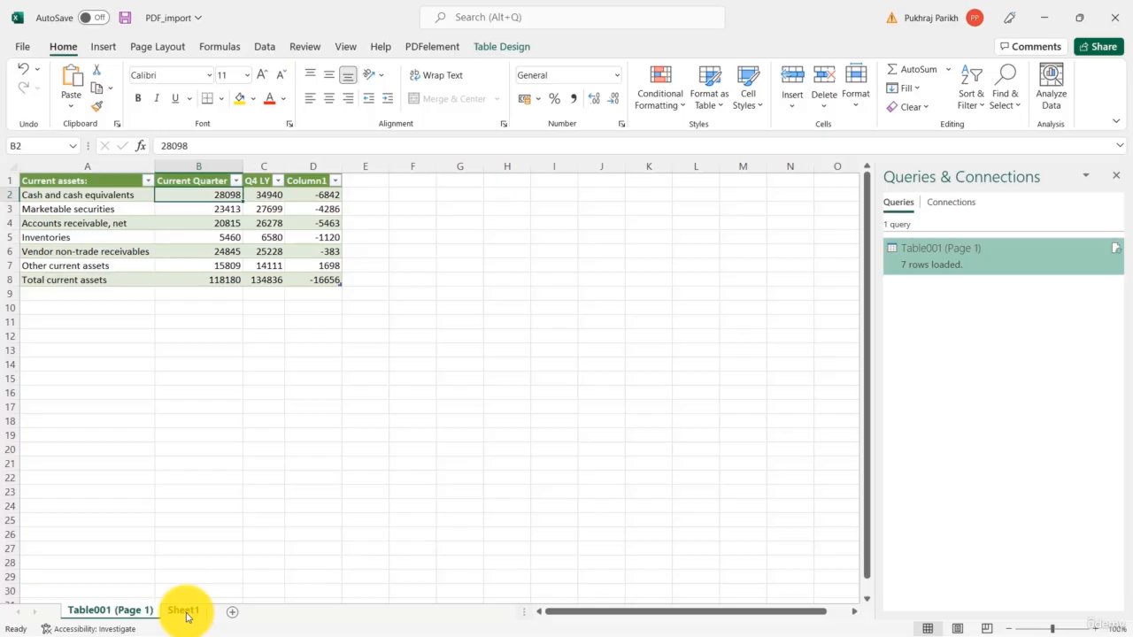
click(183, 610)
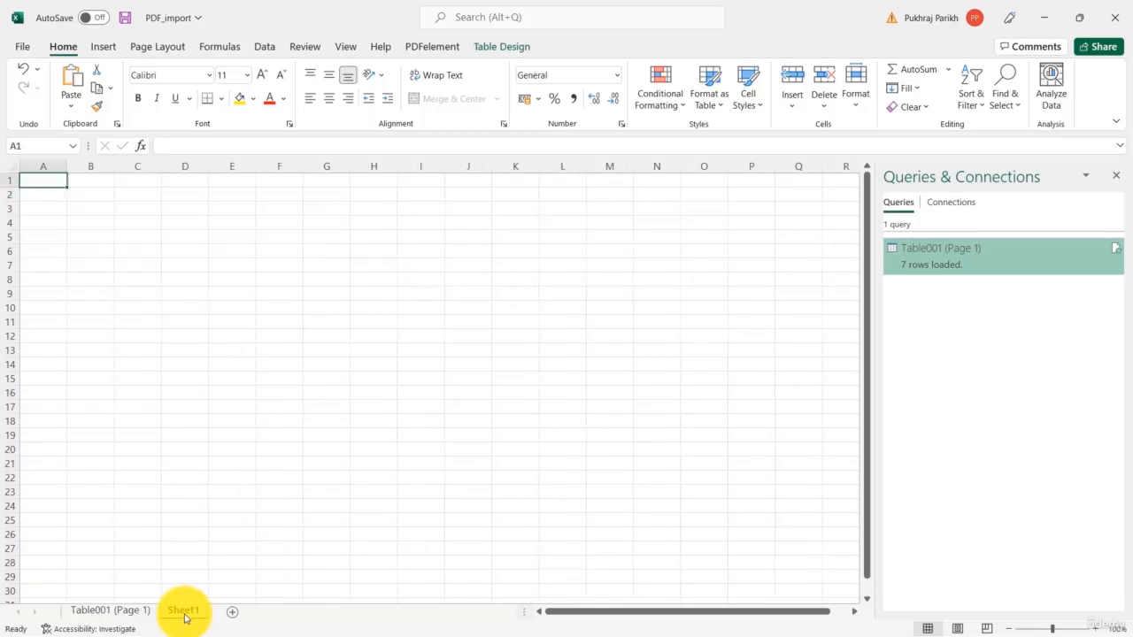
click(265, 46)
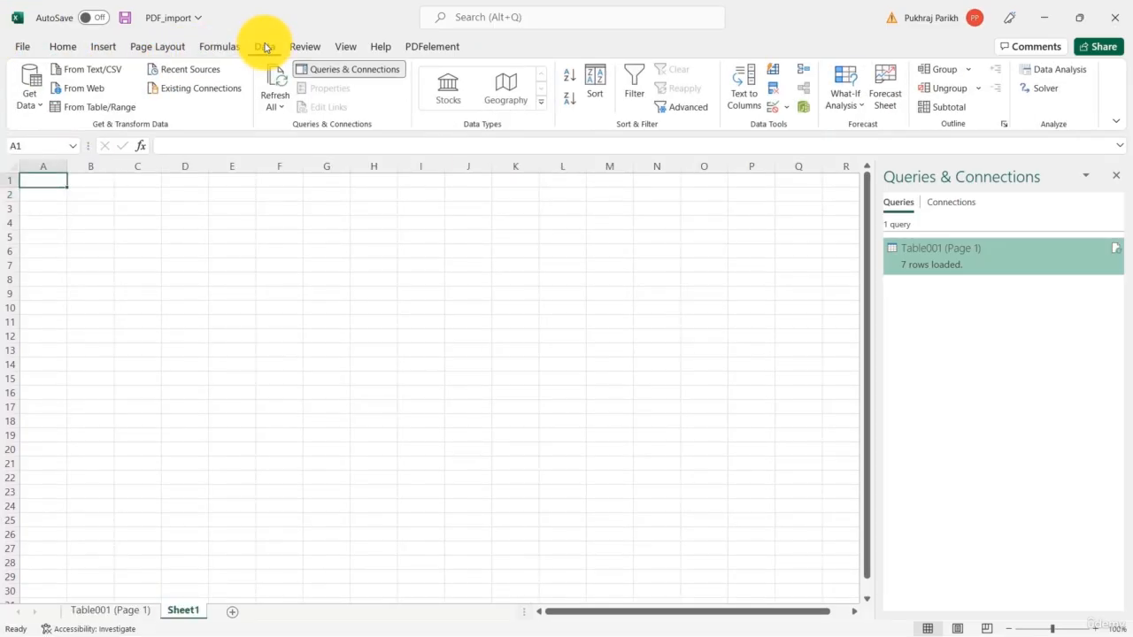
click(23, 81)
mouse_move(106, 132)
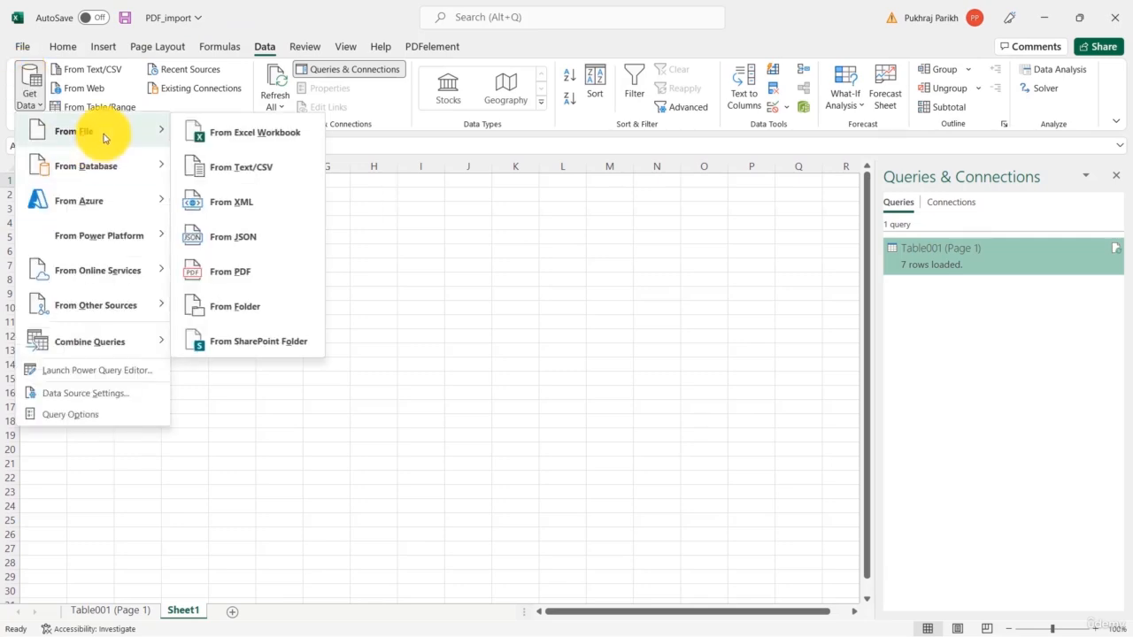
click(233, 274)
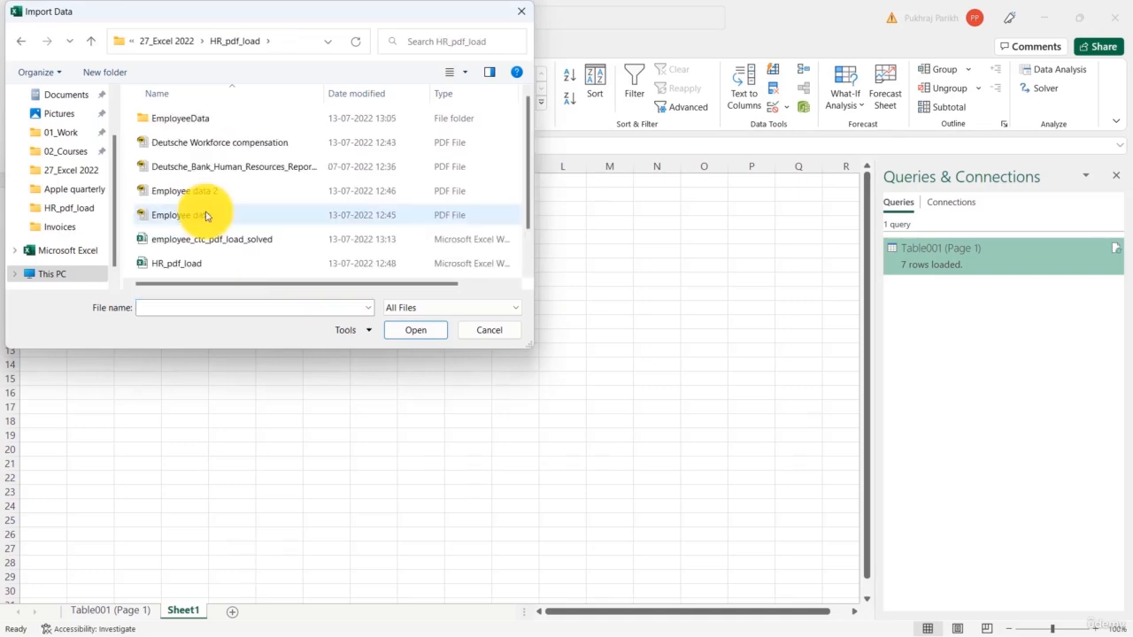
double_click(205, 213)
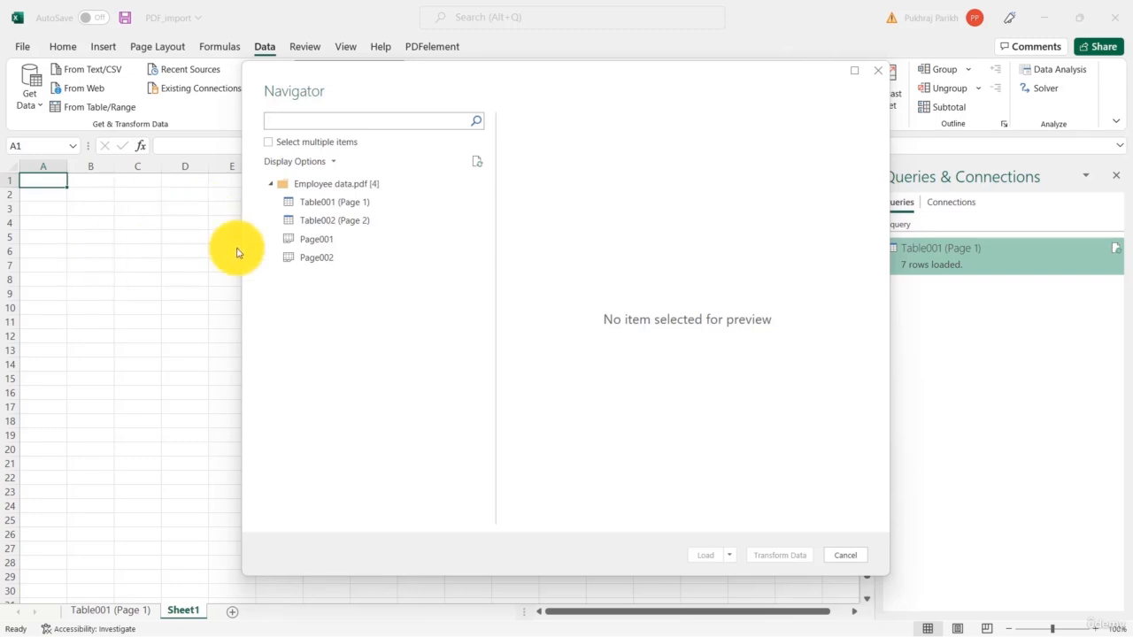
Preview Table001 and Table002, and open the whole Employee data.pdf source for transforming in Power Query.
click(332, 206)
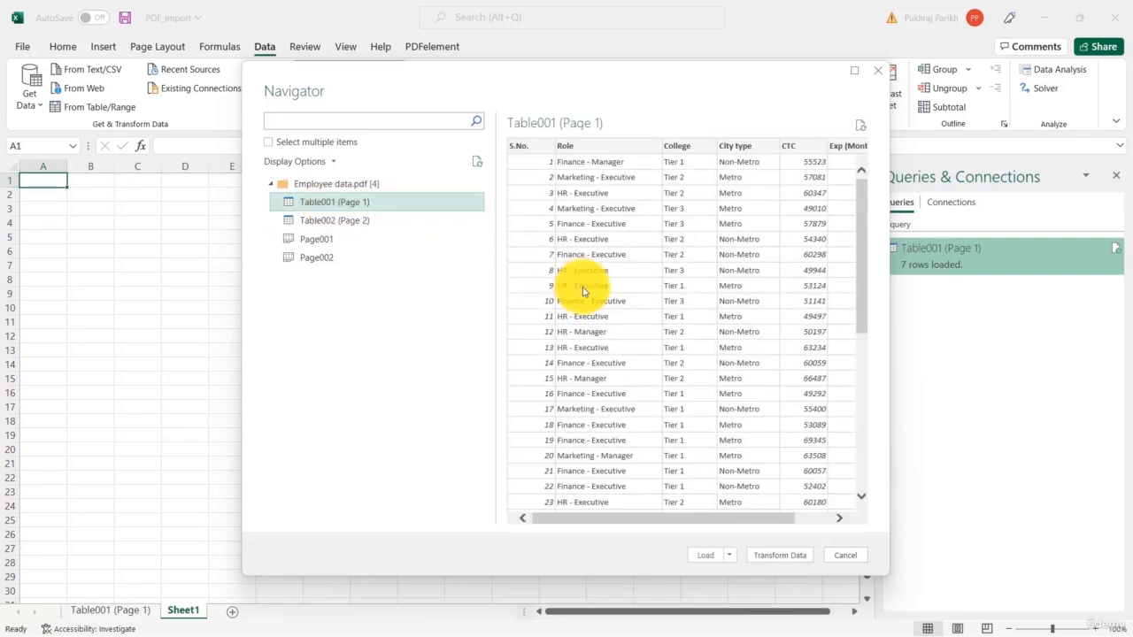
scroll(583, 292, down, 8)
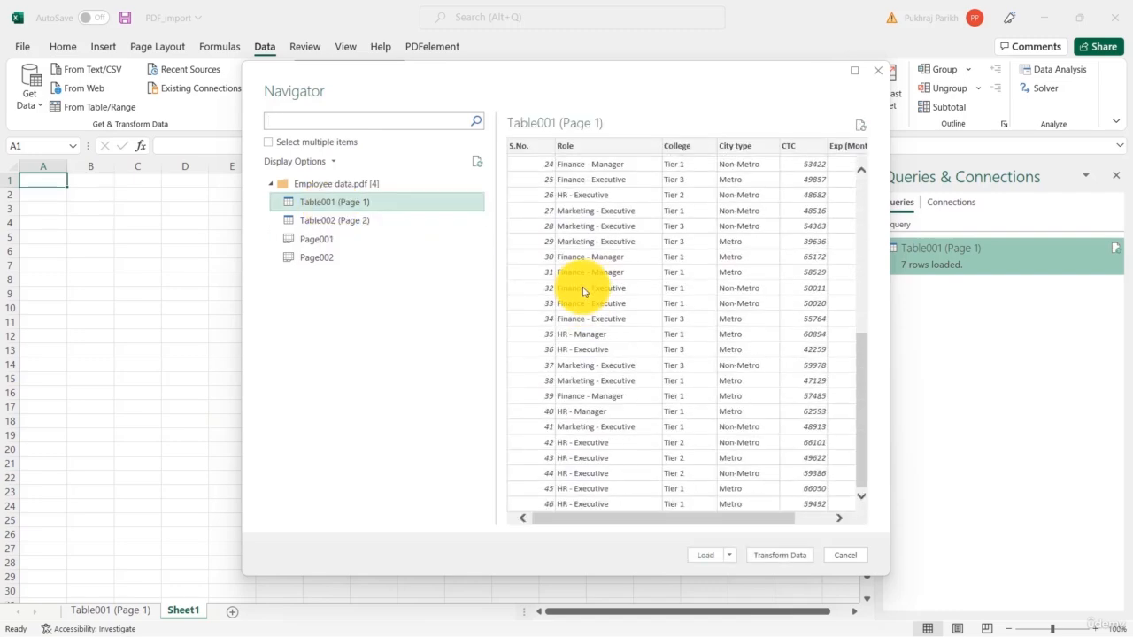
click(363, 226)
scroll(670, 334, down, 4)
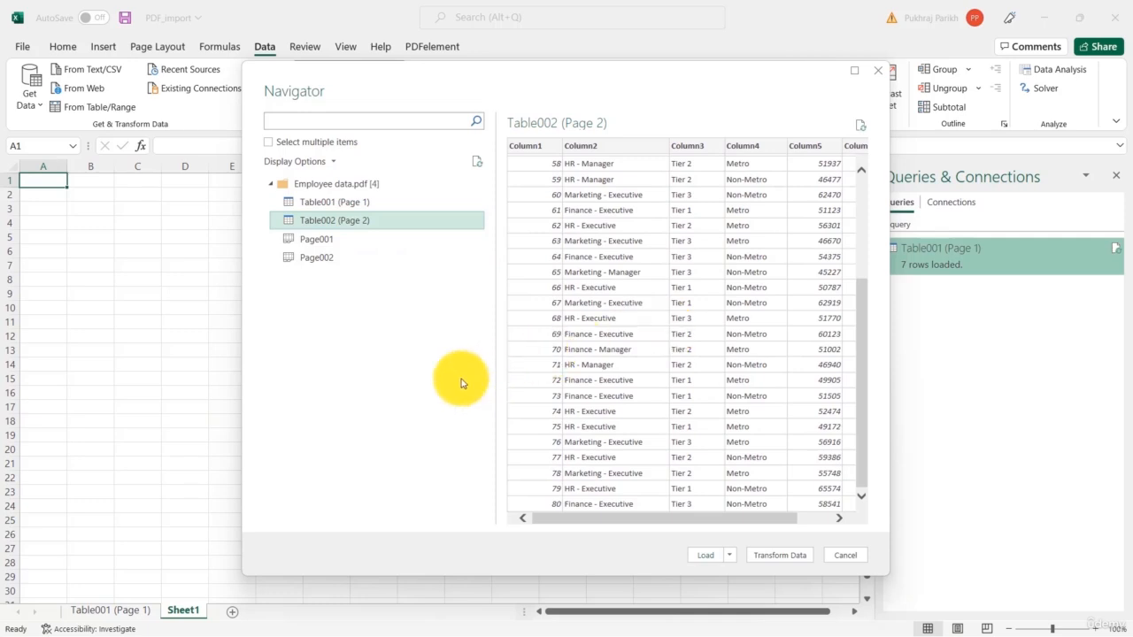
right_click(326, 189)
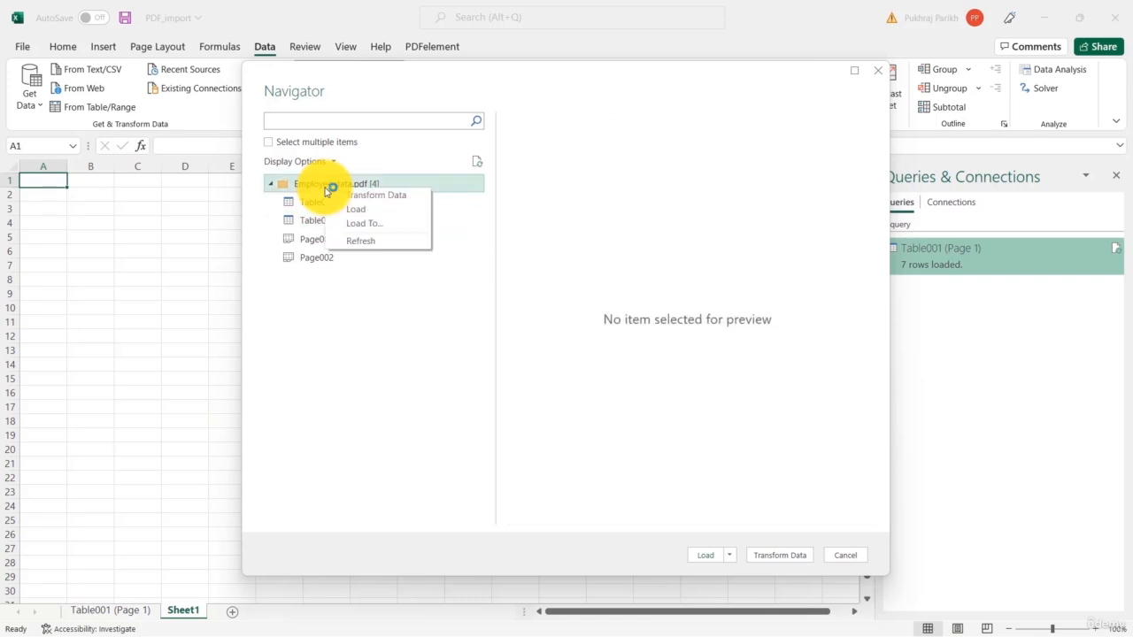
click(357, 204)
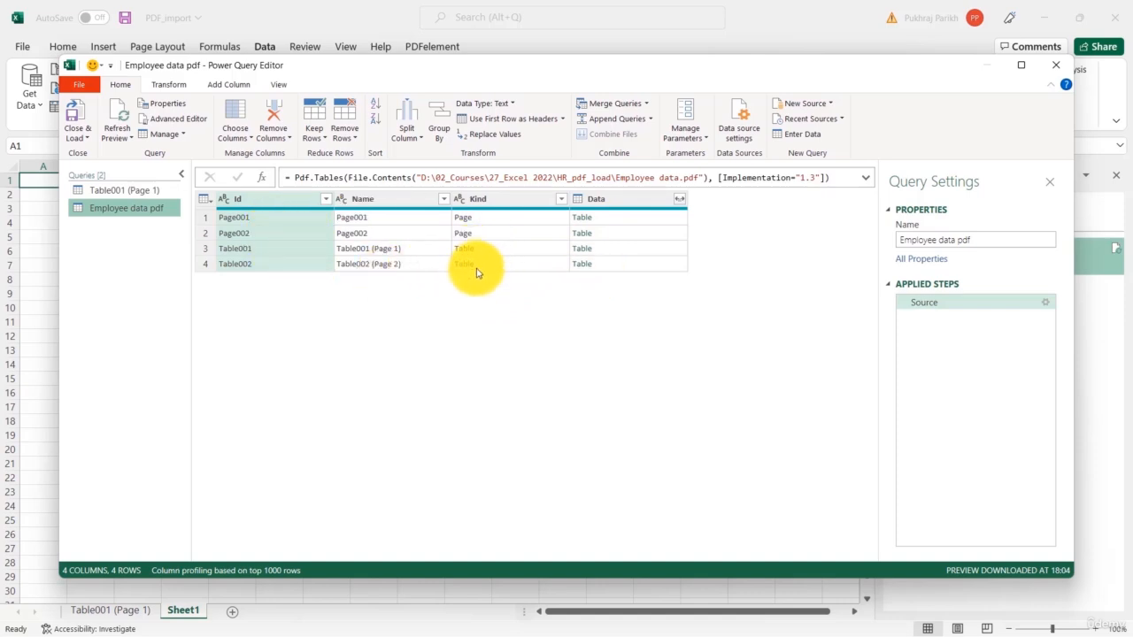
Filter the Kind column to keep only Table rows, and remove the Id, Name and Kind columns.
click(561, 200)
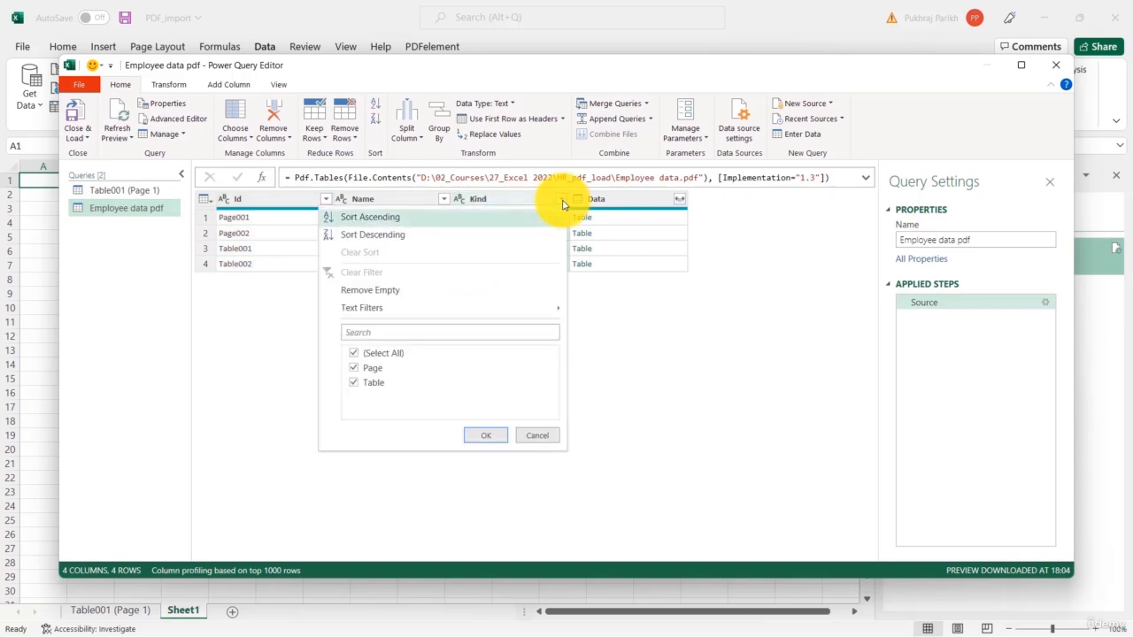
click(354, 369)
click(483, 436)
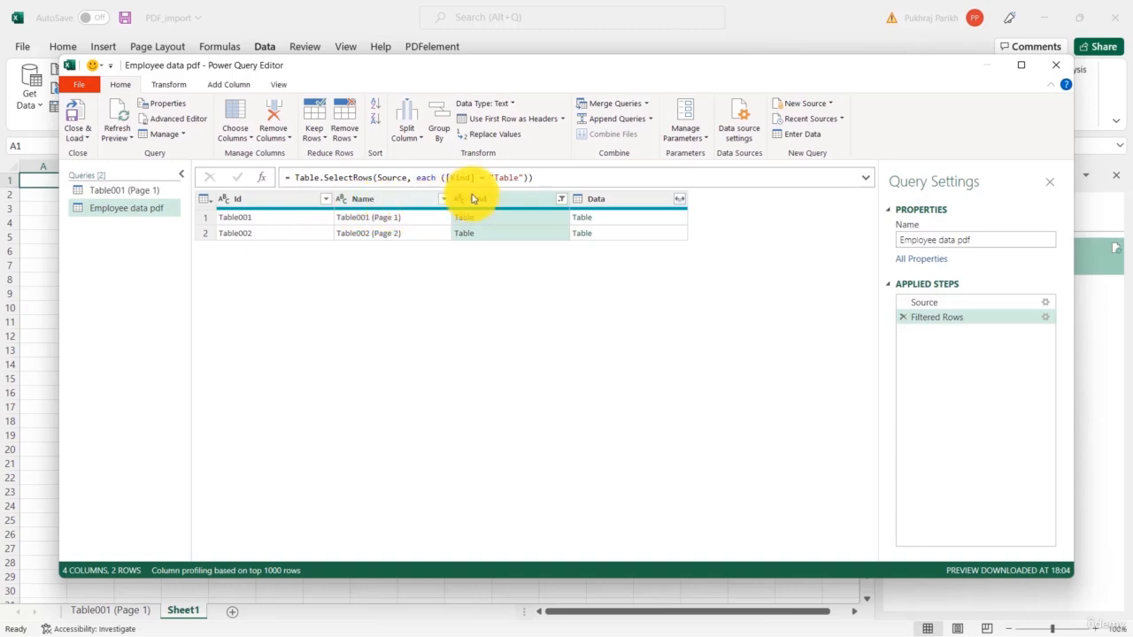
shift+click(298, 201)
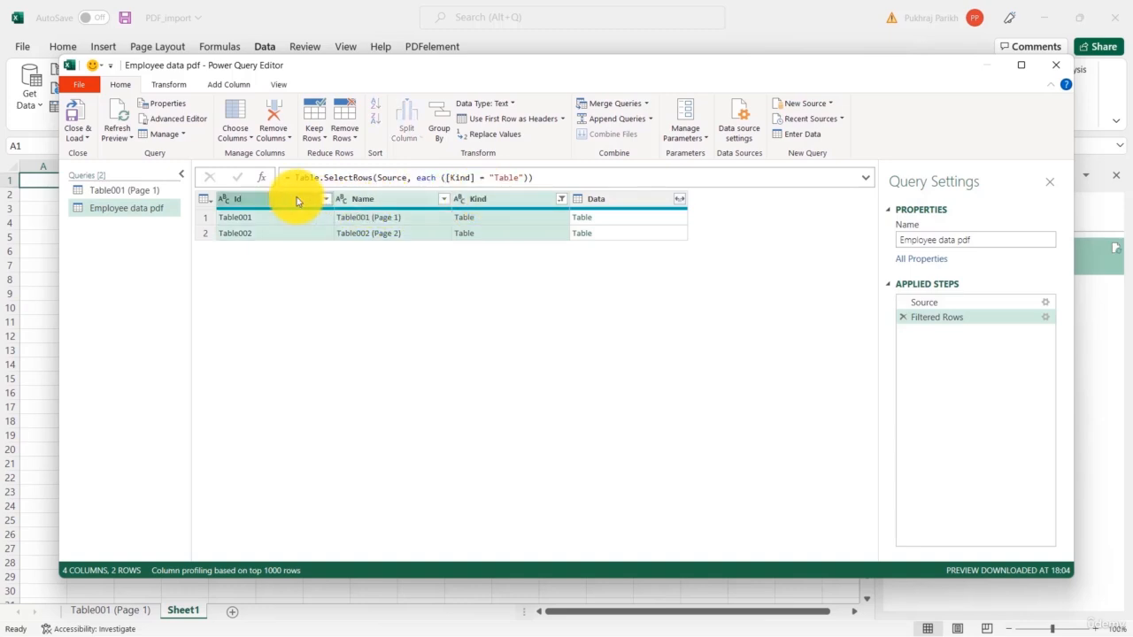
click(276, 108)
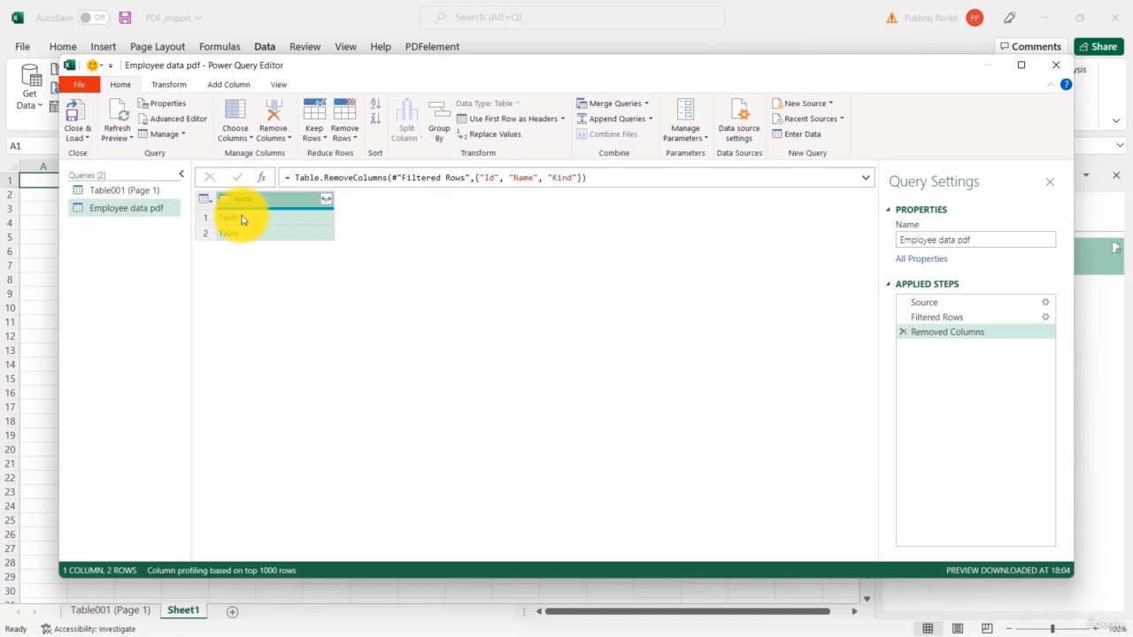
Expand the Data column into all of its columns with the original column name as prefix, and look through the combined rows.
click(326, 200)
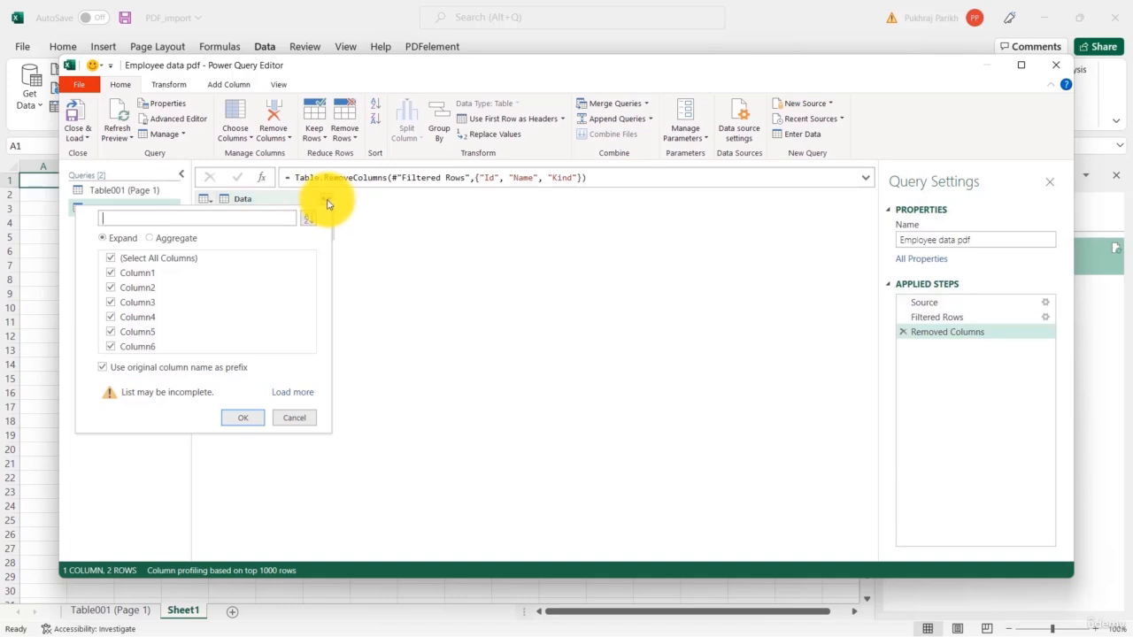
click(243, 423)
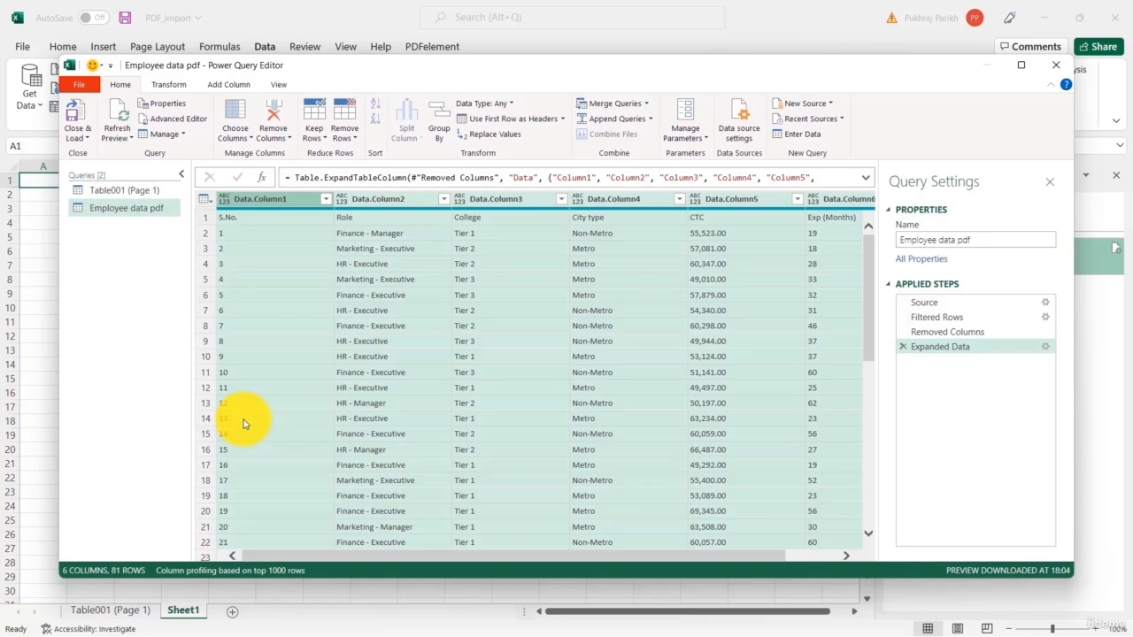
scroll(244, 424, down, 8)
scroll(244, 424, down, 11)
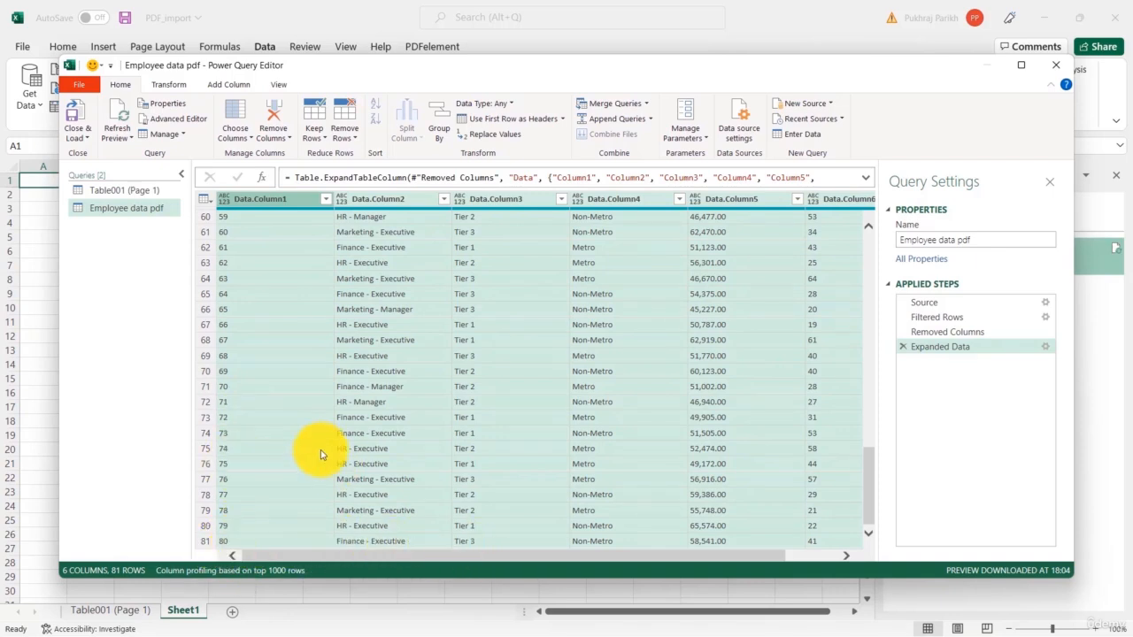
scroll(319, 450, up, 19)
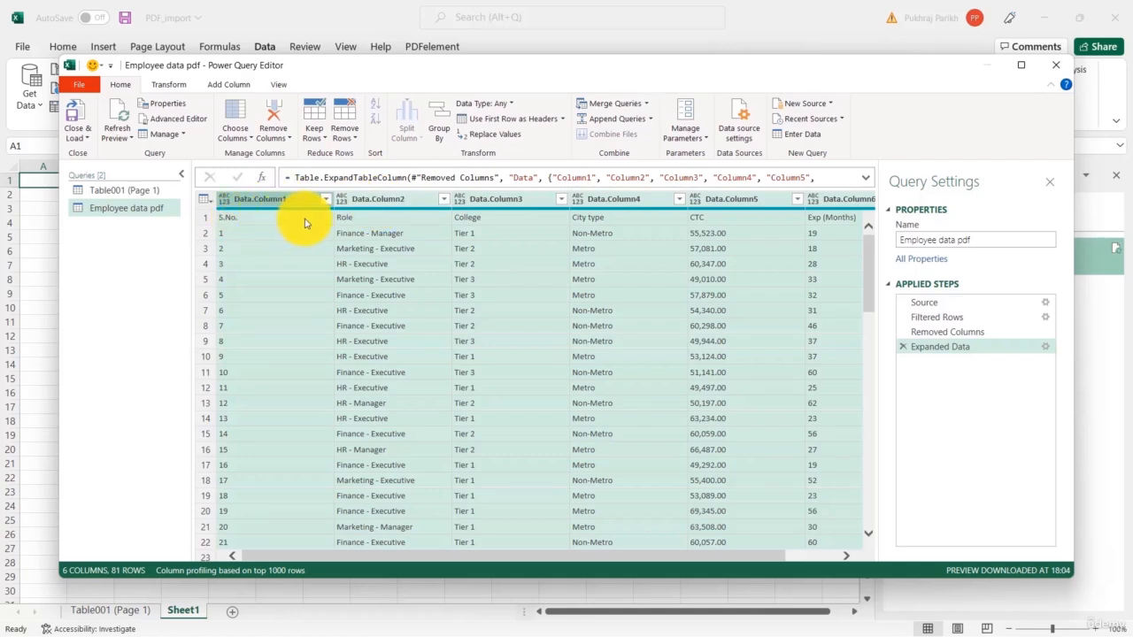
Use the first row as headers in the employee query and check the Exp (Months) column's data type.
click(271, 221)
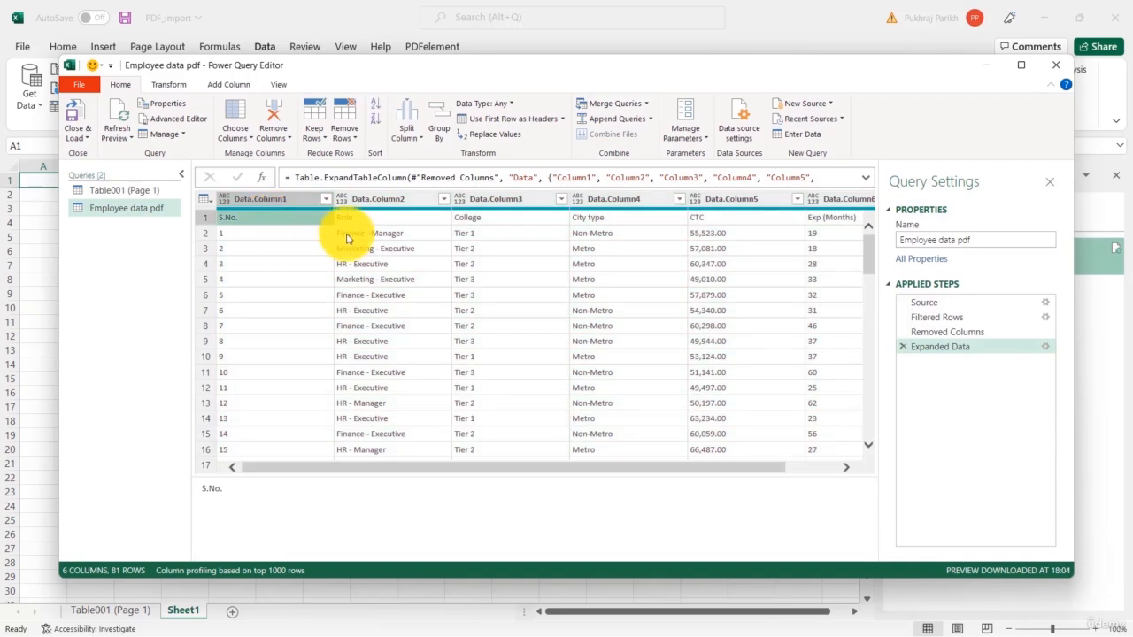
click(526, 124)
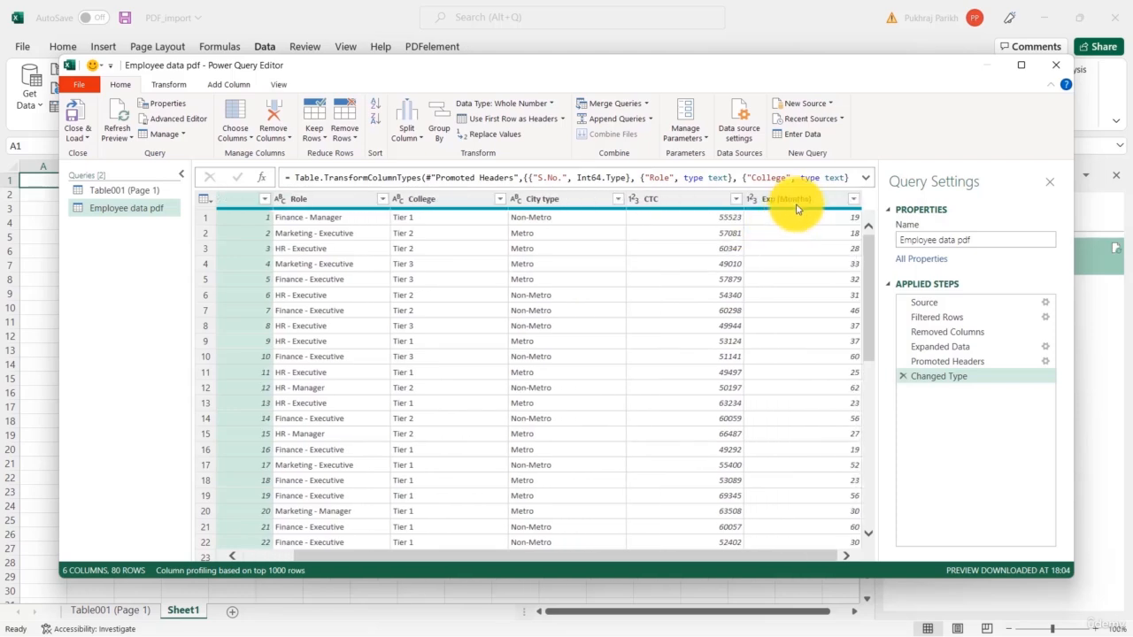
click(752, 199)
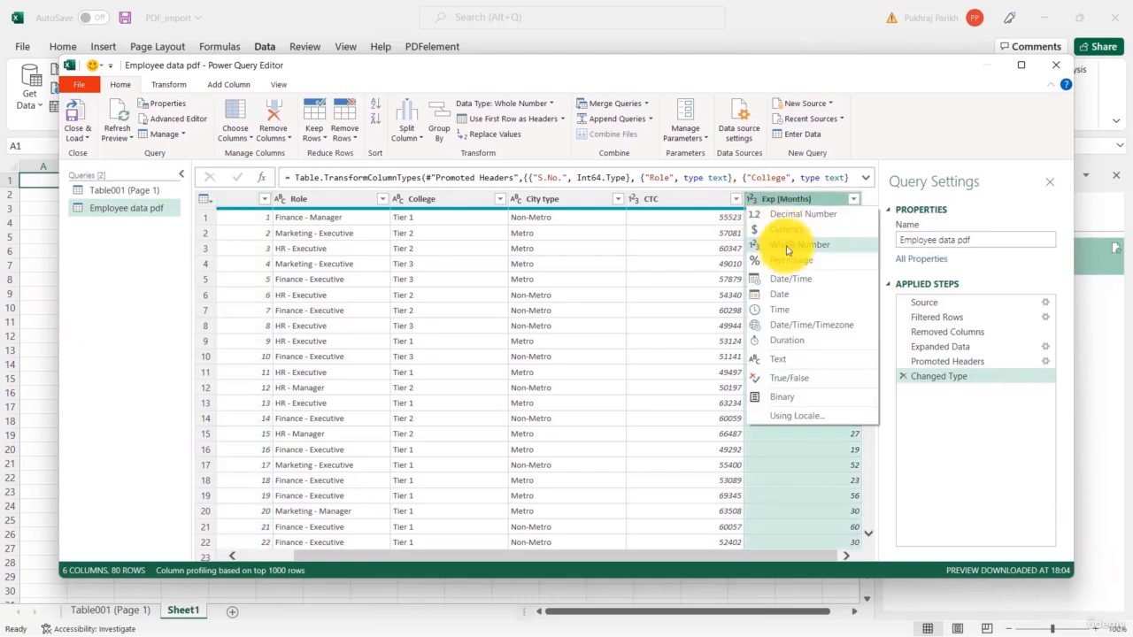
click(671, 284)
scroll(316, 260, left, 2)
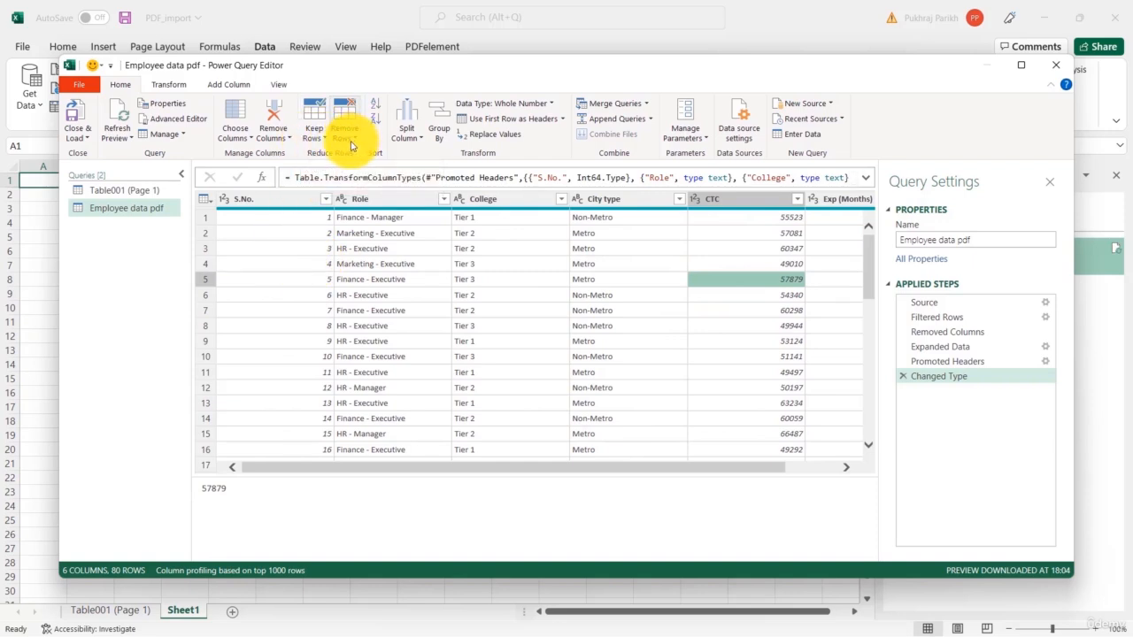
click(382, 294)
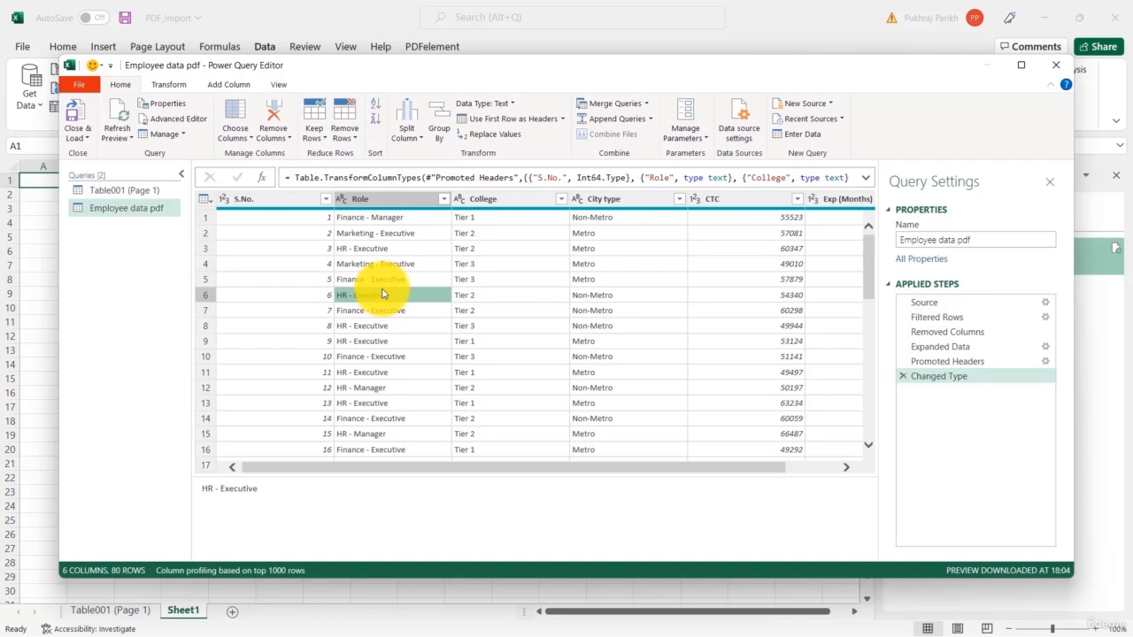
Close and load the employee data query into the workbook, and look through the loaded rows.
click(80, 113)
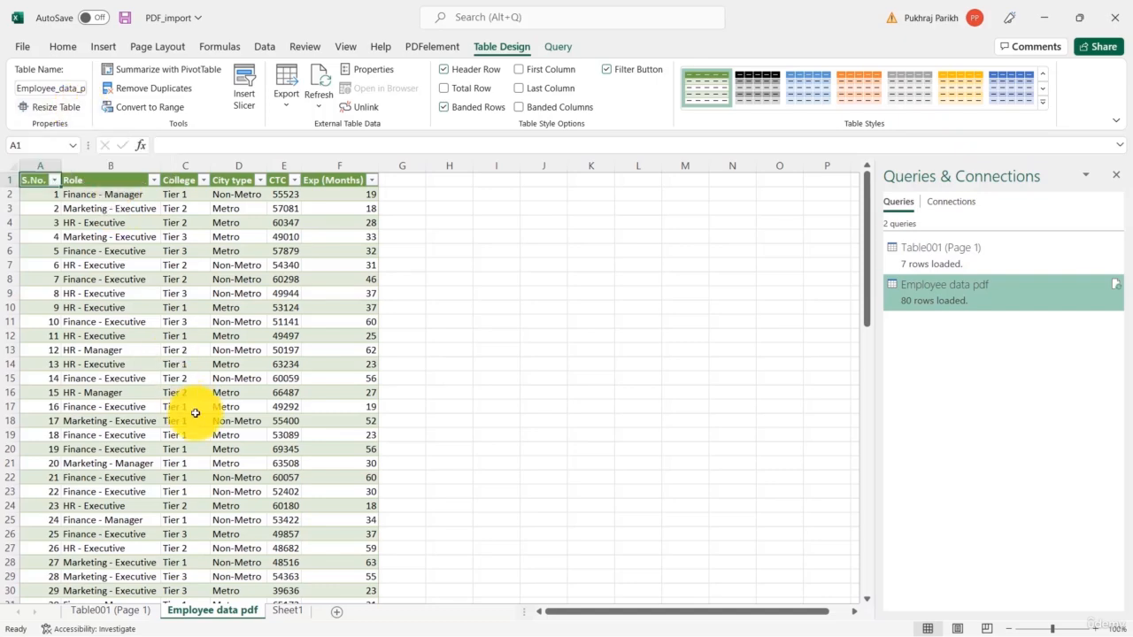
scroll(195, 414, down, 18)
scroll(194, 413, up, 18)
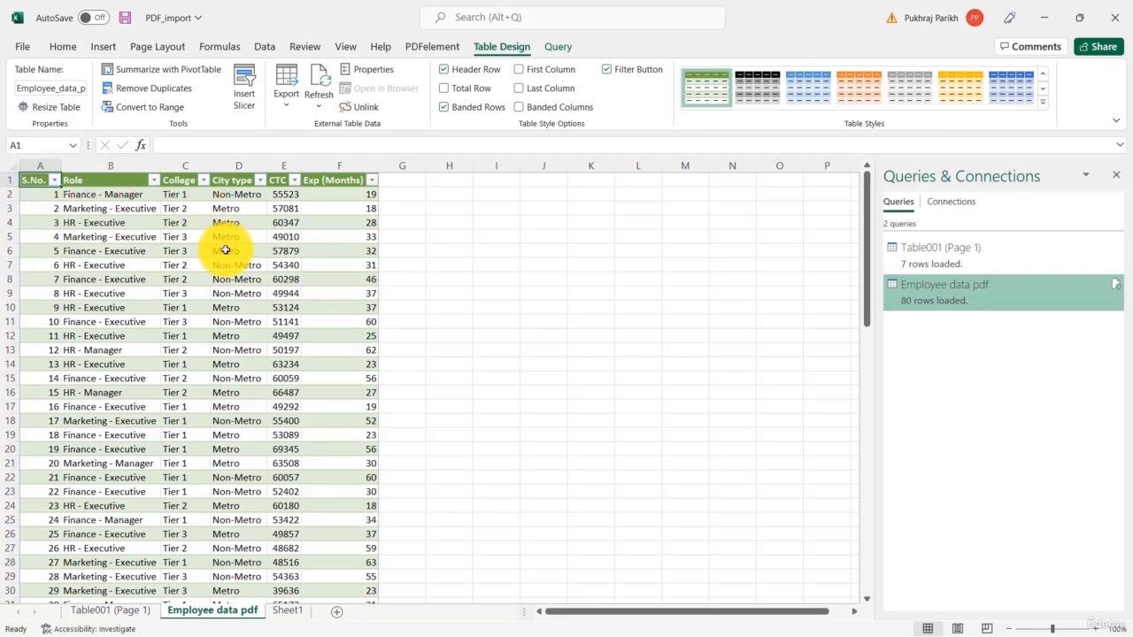
Format all CTC values in the employee table as Currency, and switch them to the $ English (United States) accounting format.
click(288, 198)
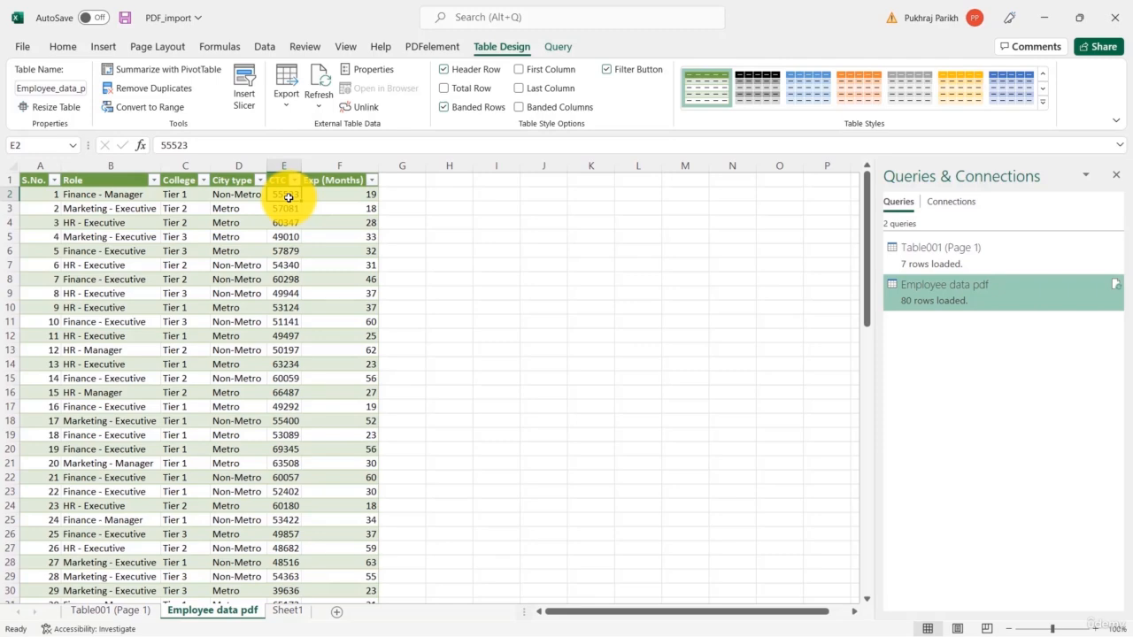
key(ctrl+shift+Down)
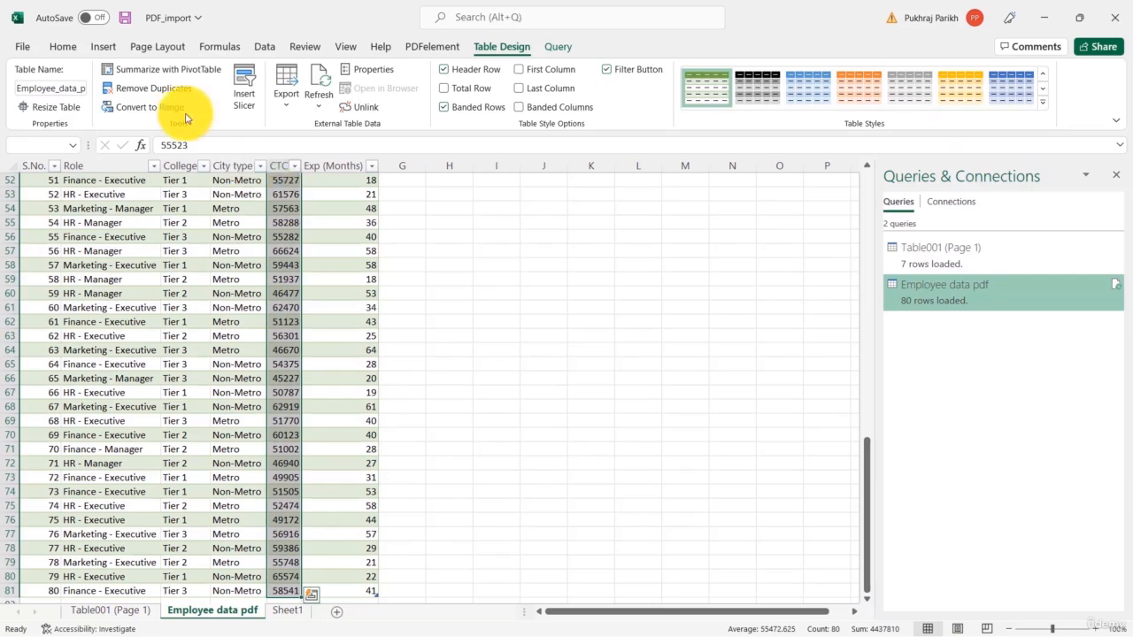
click(76, 52)
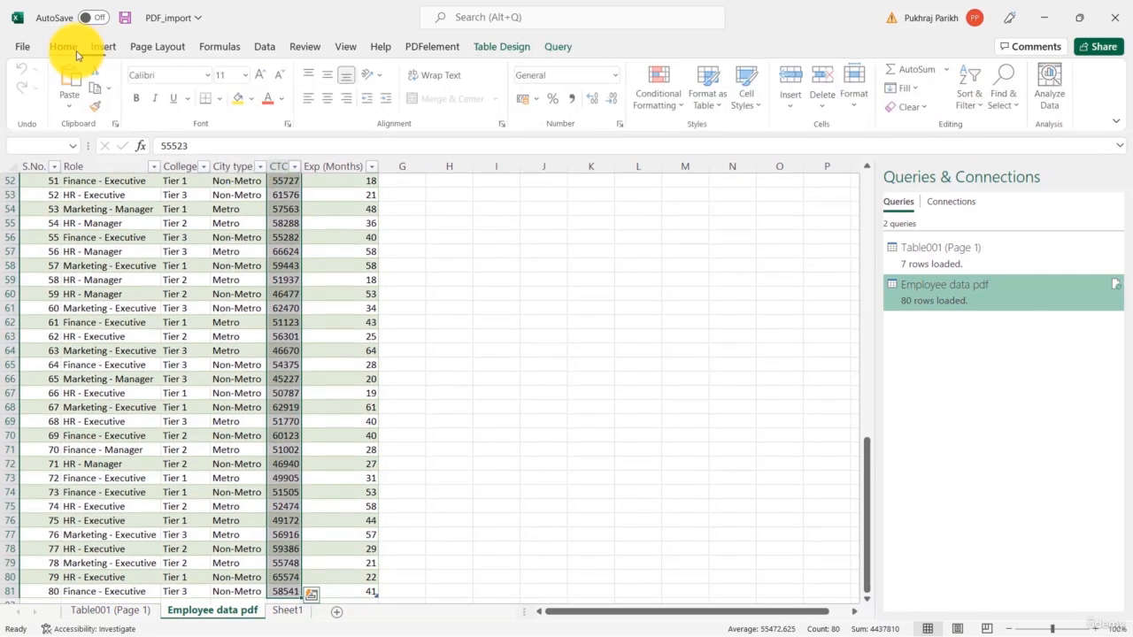
click(618, 78)
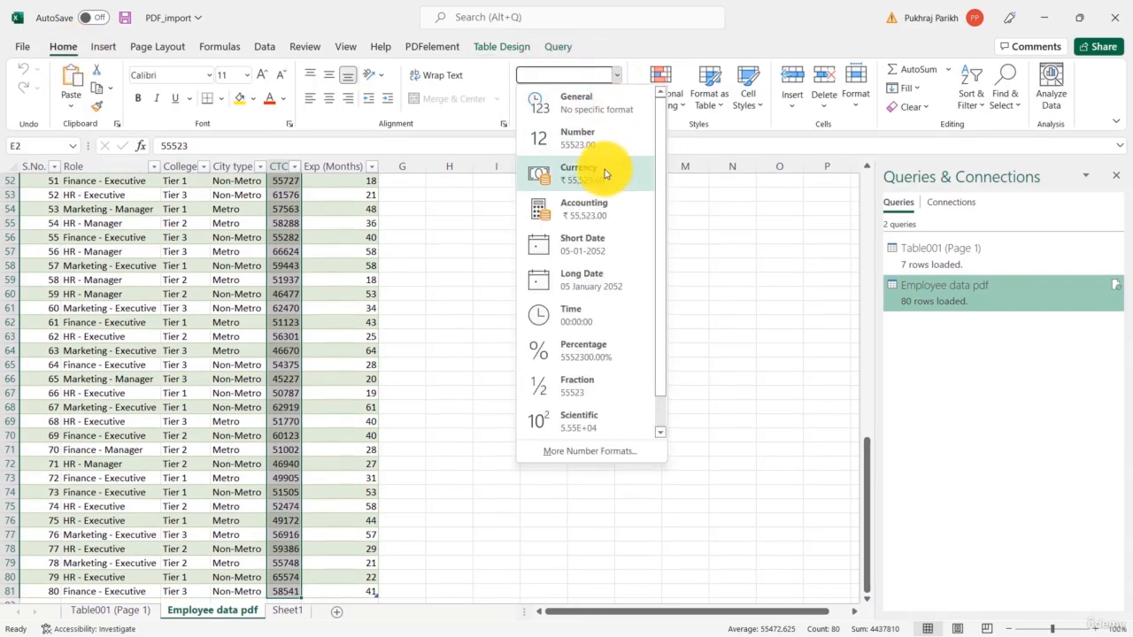
click(540, 172)
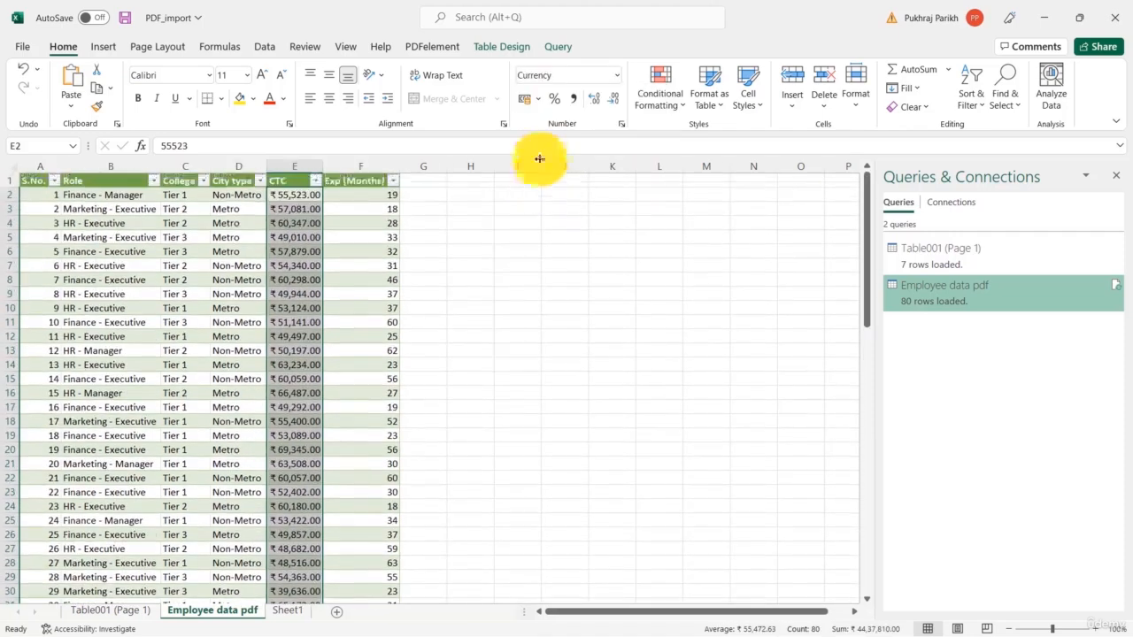
click(539, 105)
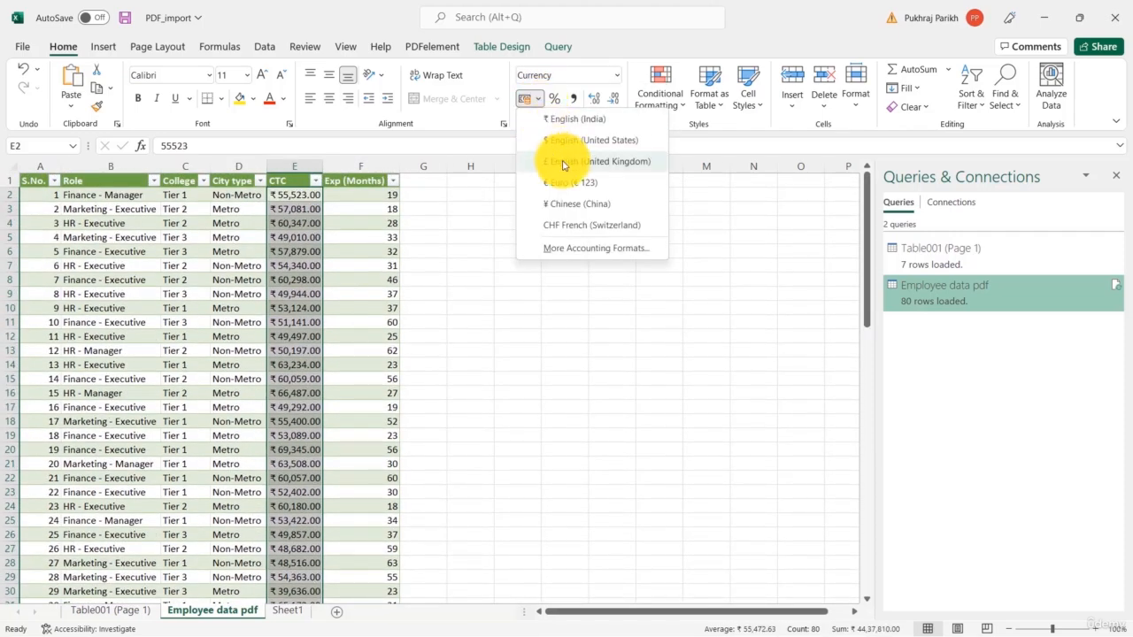
click(565, 141)
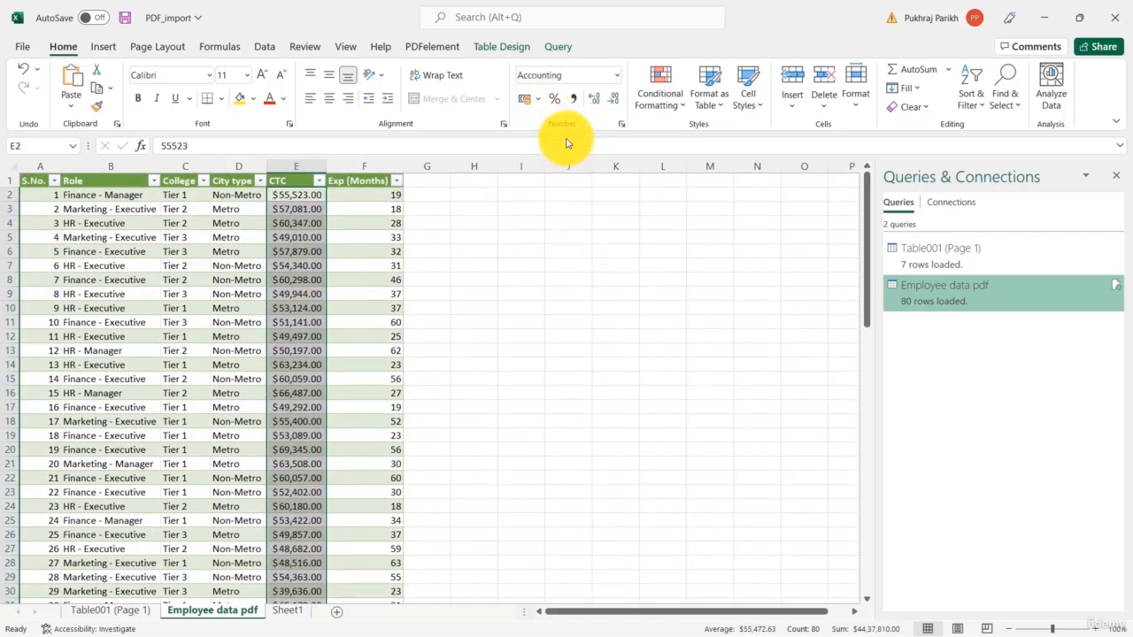
click(352, 291)
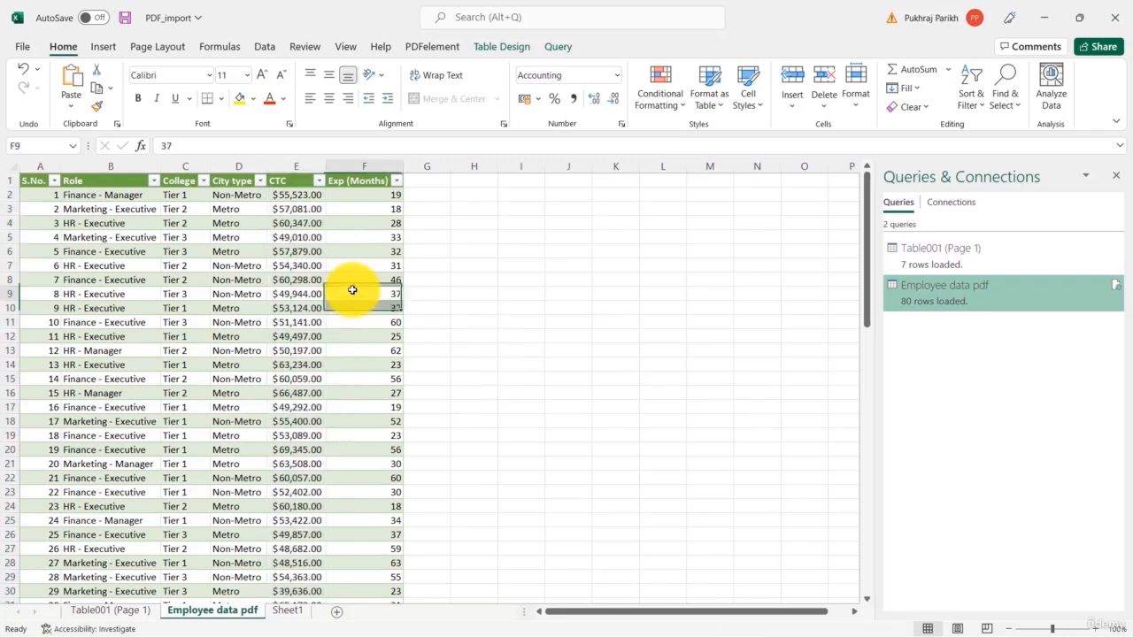